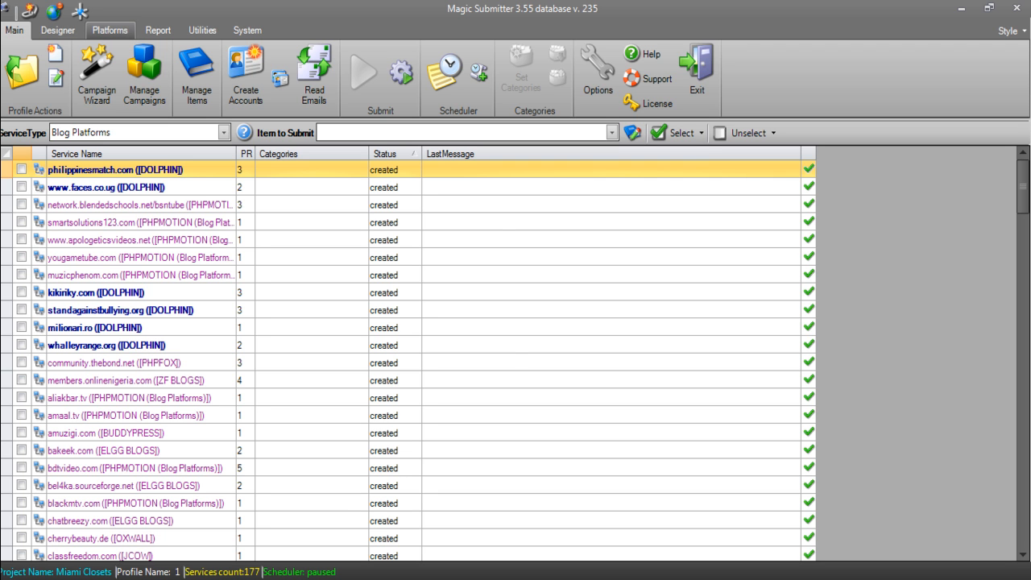
# - Bring up the platform management tools on the Platforms ribbon tab
pyautogui.click(110, 30)
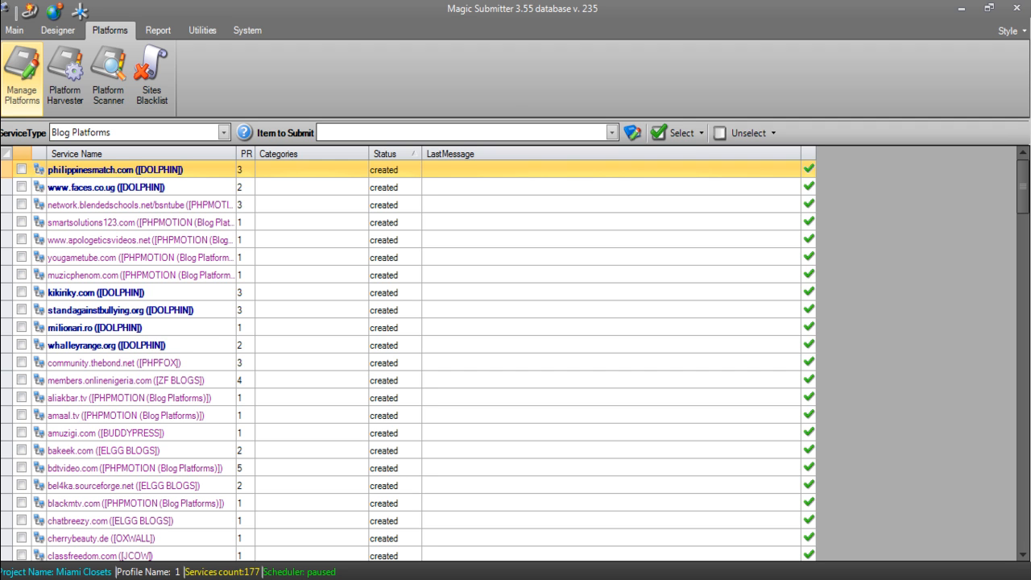
# - Open the List of Platforms and select the Parent Art Friendly, Article MS and Article Beach entries
pyautogui.click(22, 81)
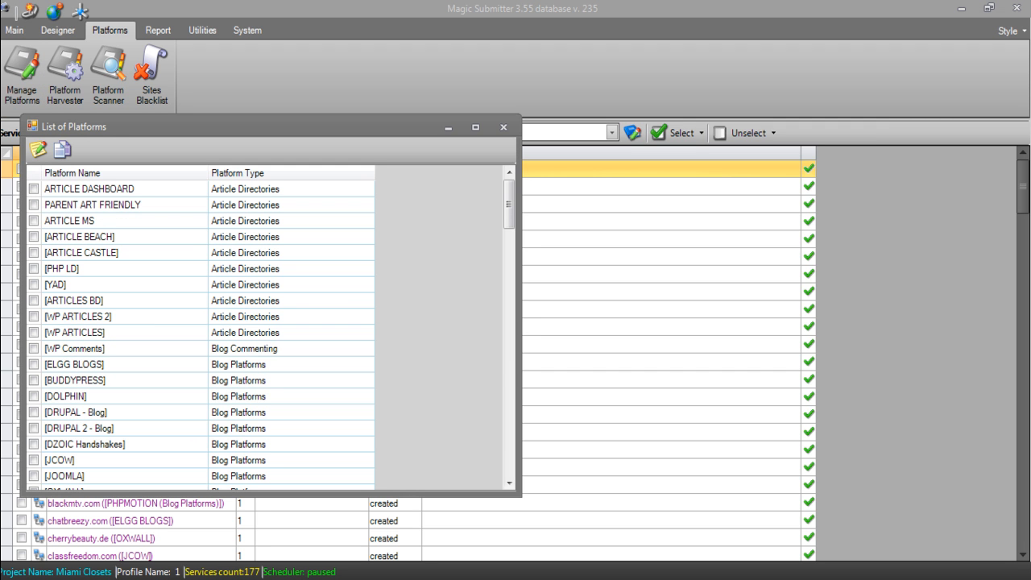
pyautogui.moveTo(509, 204)
pyautogui.mouseDown()
pyautogui.moveTo(509, 442)
pyautogui.moveTo(509, 201)
pyautogui.mouseUp()
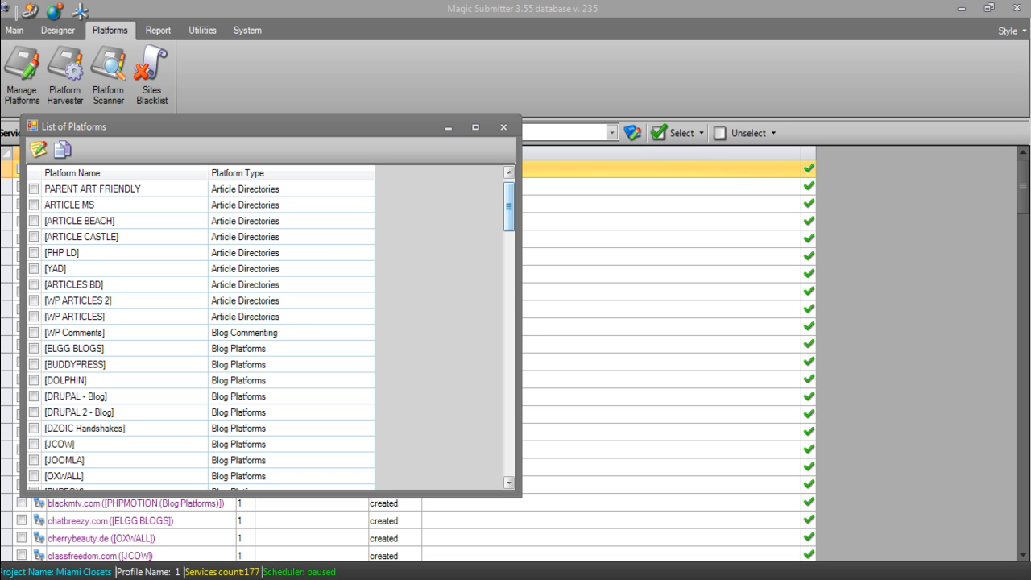
pyautogui.click(124, 189)
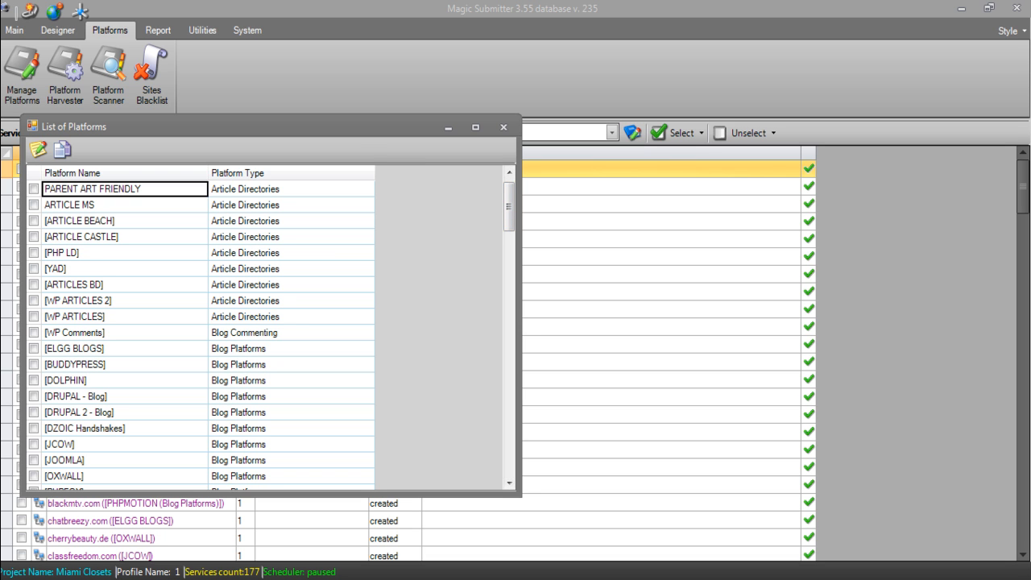
pyautogui.click(124, 204)
pyautogui.click(124, 221)
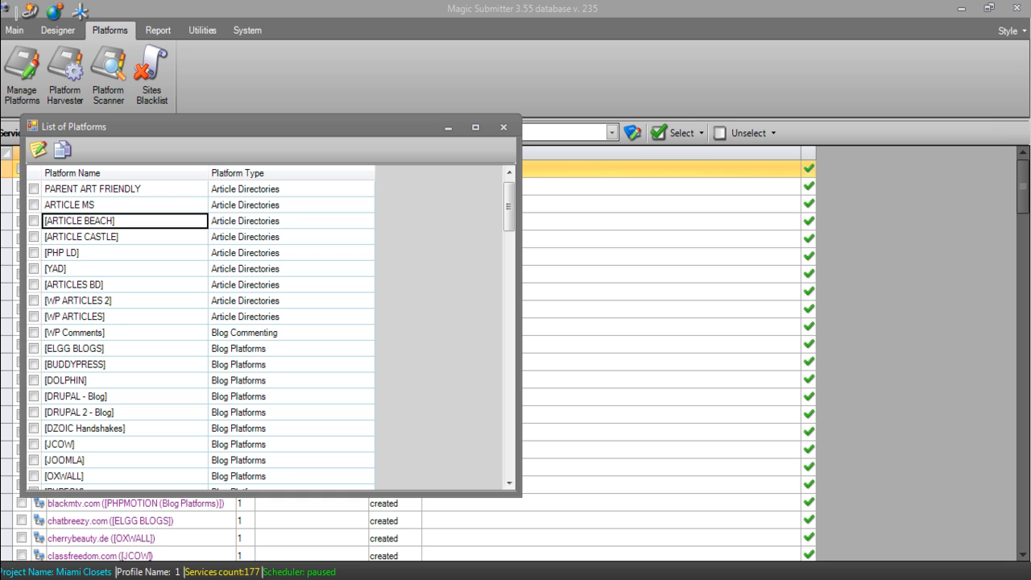
# - Select the Article Castle, Elgg Blogs, BuddyPress and Dolphin entries, then highlight the Article Directories types
pyautogui.click(124, 236)
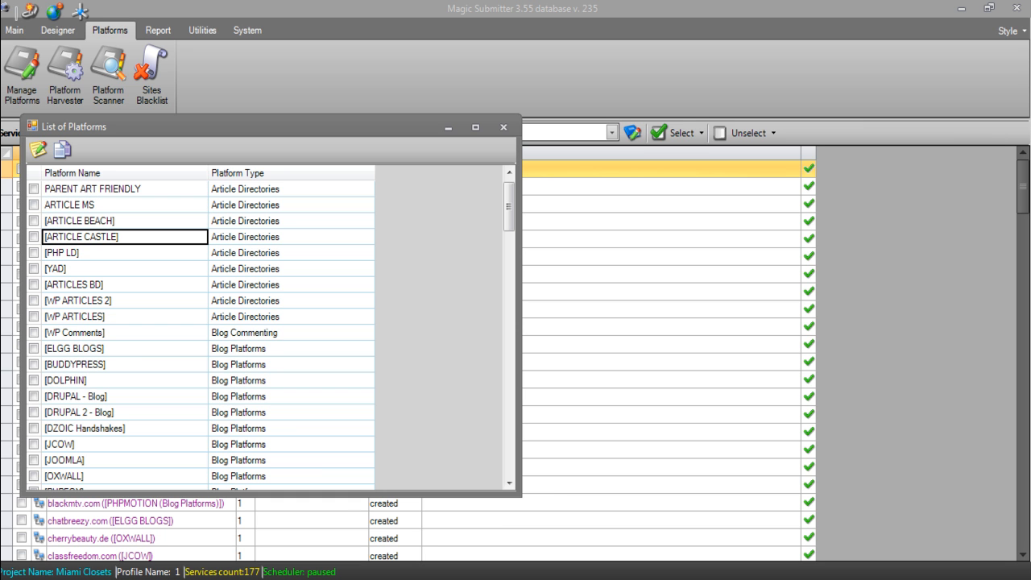
pyautogui.click(124, 349)
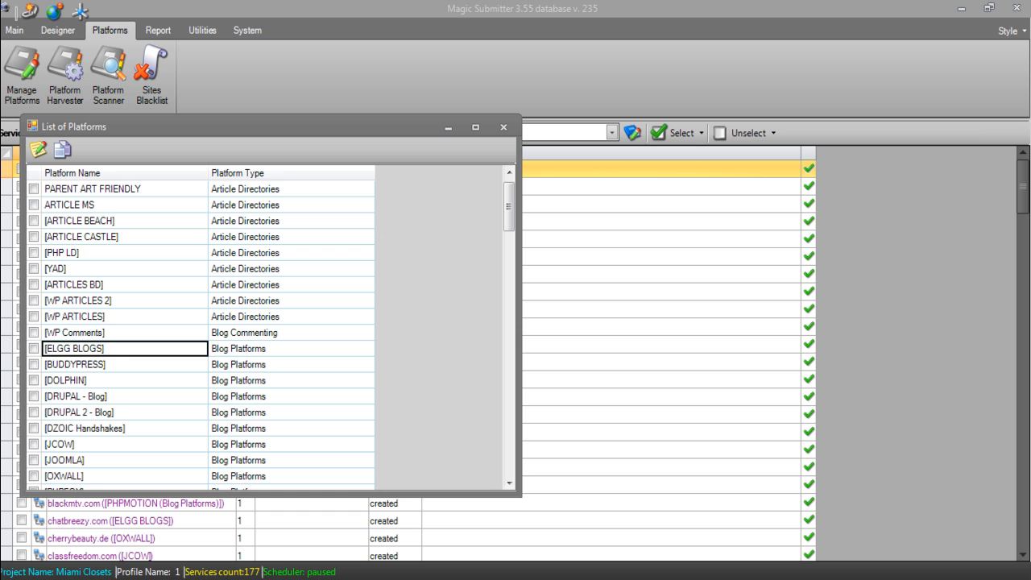
pyautogui.click(124, 365)
pyautogui.click(124, 381)
pyautogui.moveTo(291, 189); pyautogui.dragTo(292, 317)
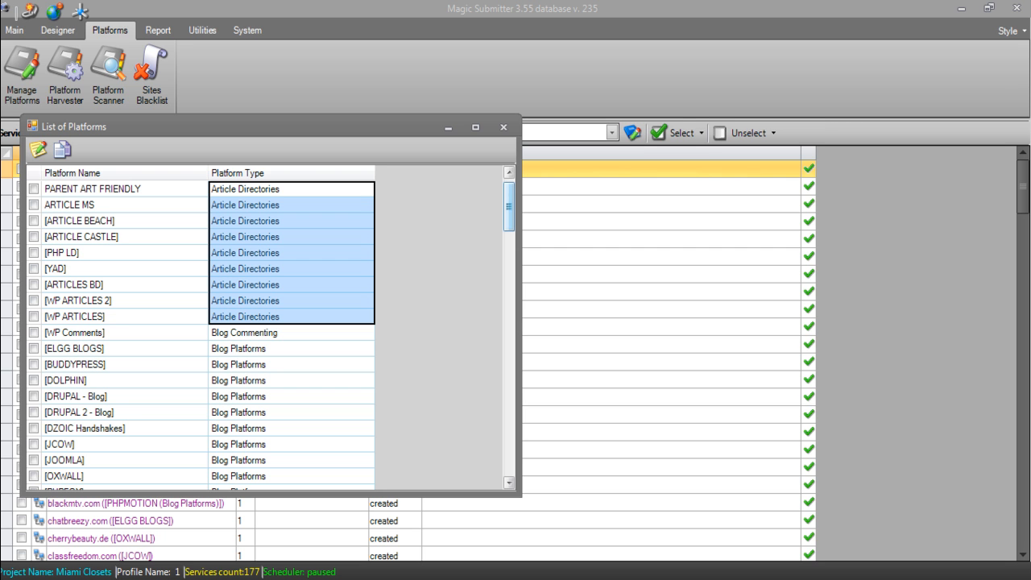
pyautogui.scroll(-6, 508, 242)
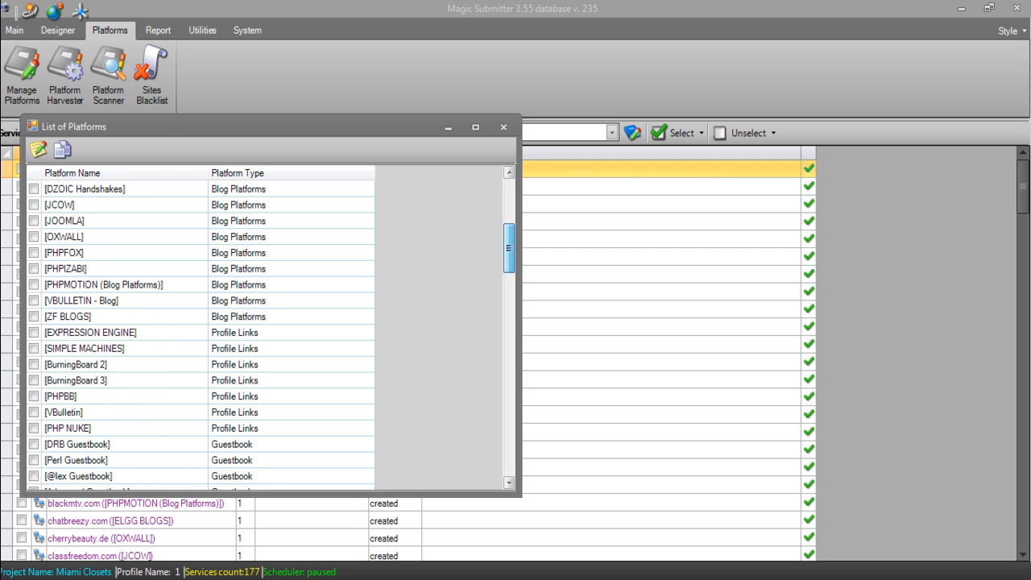
pyautogui.moveTo(508, 248); pyautogui.dragTo(509, 256)
pyautogui.moveTo(257, 283); pyautogui.dragTo(257, 380)
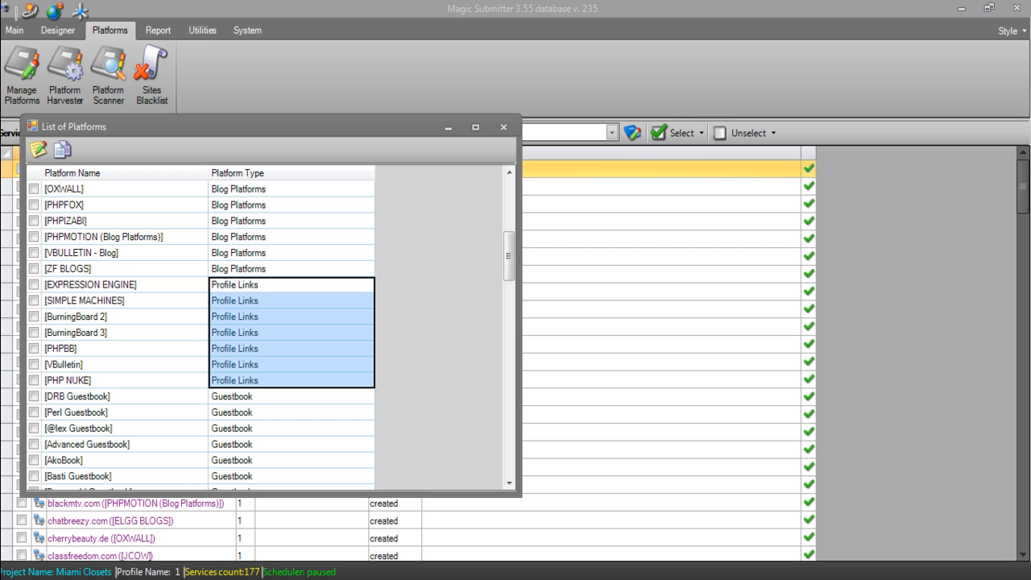
pyautogui.moveTo(229, 380); pyautogui.dragTo(184, 379)
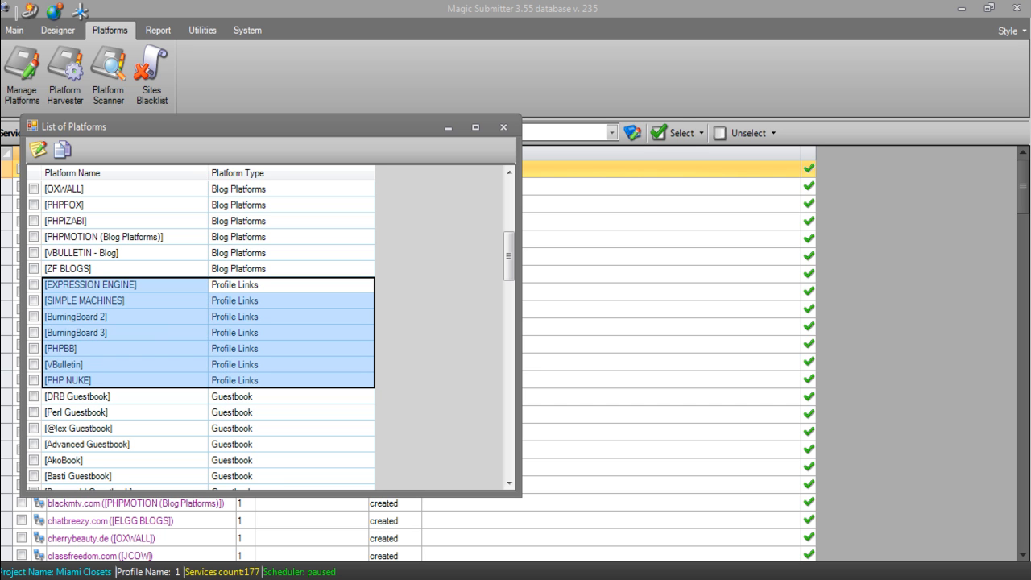
pyautogui.moveTo(125, 284); pyautogui.dragTo(125, 316)
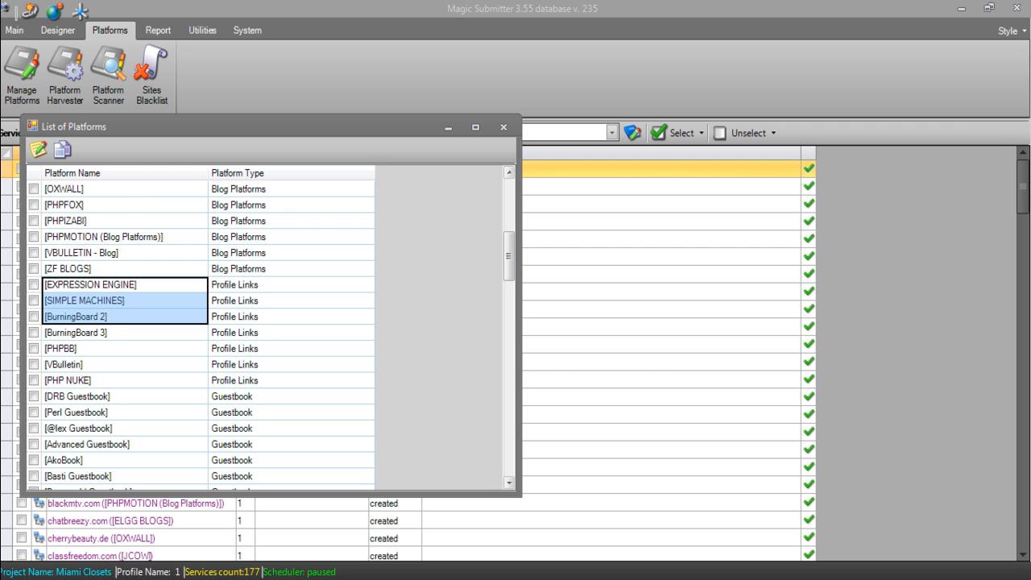
pyautogui.click(509, 206)
pyautogui.moveTo(508, 207); pyautogui.dragTo(508, 415)
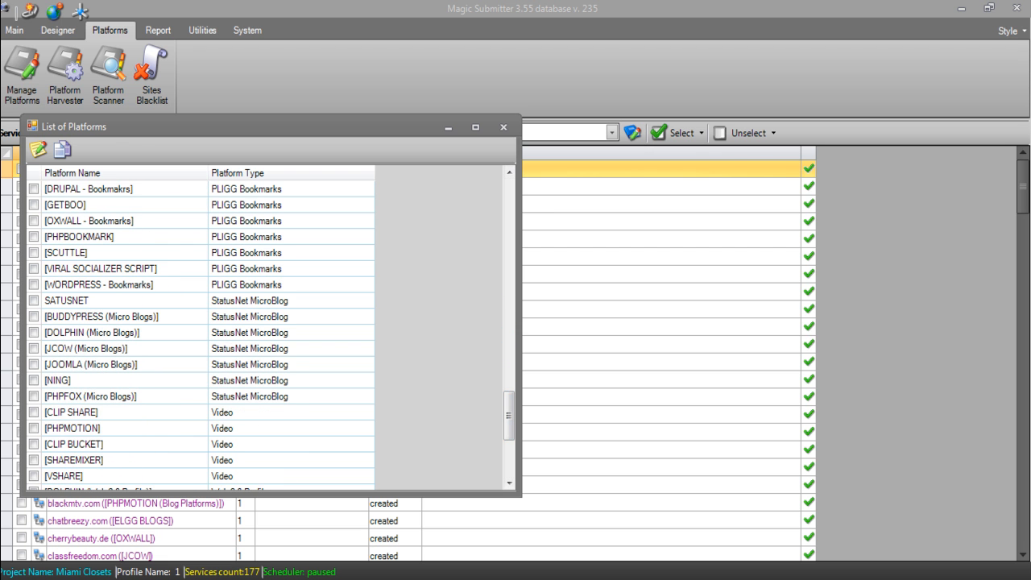
pyautogui.moveTo(508, 415); pyautogui.dragTo(508, 383)
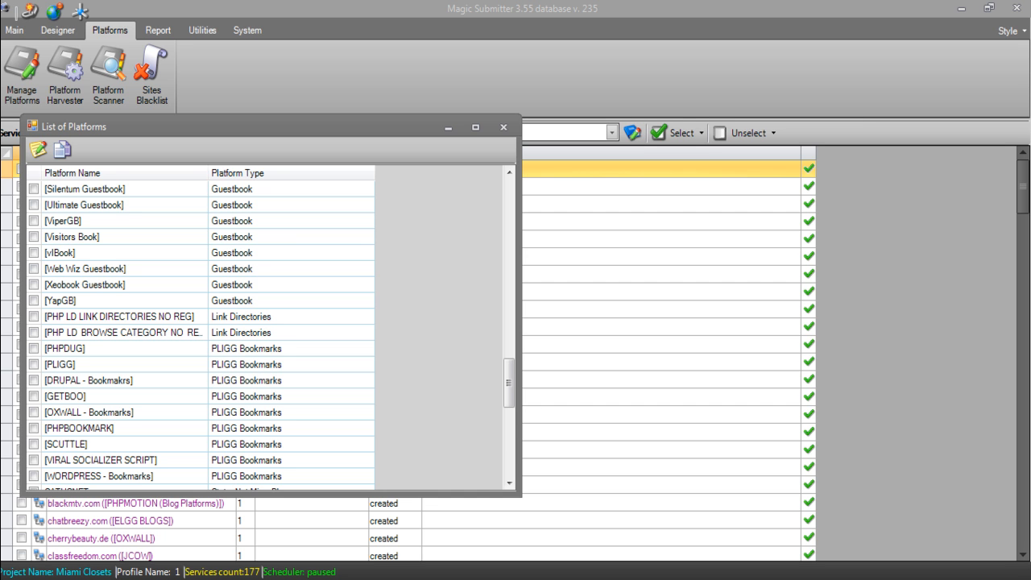
# - Tick the WP3 Wordpress Blogs platform at the bottom of the platform list
pyautogui.scroll(10, 202, 331)
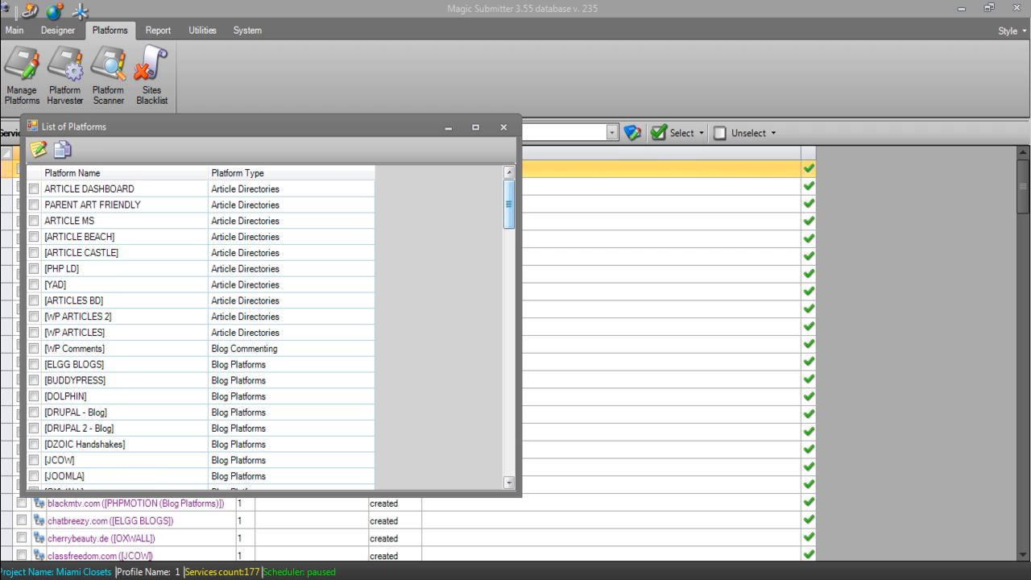
pyautogui.scroll(-20, 201, 330)
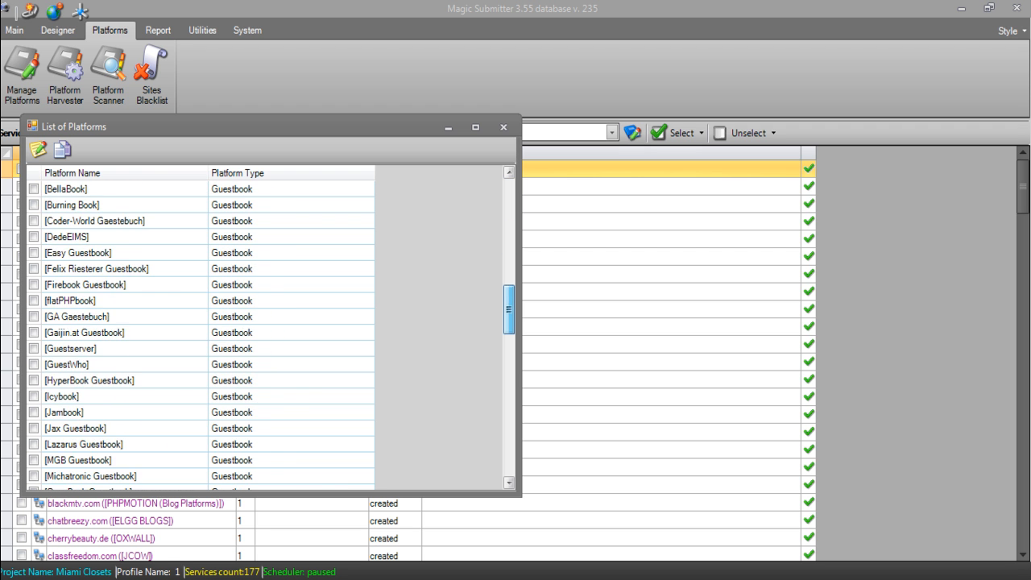
pyautogui.scroll(-1, 202, 330)
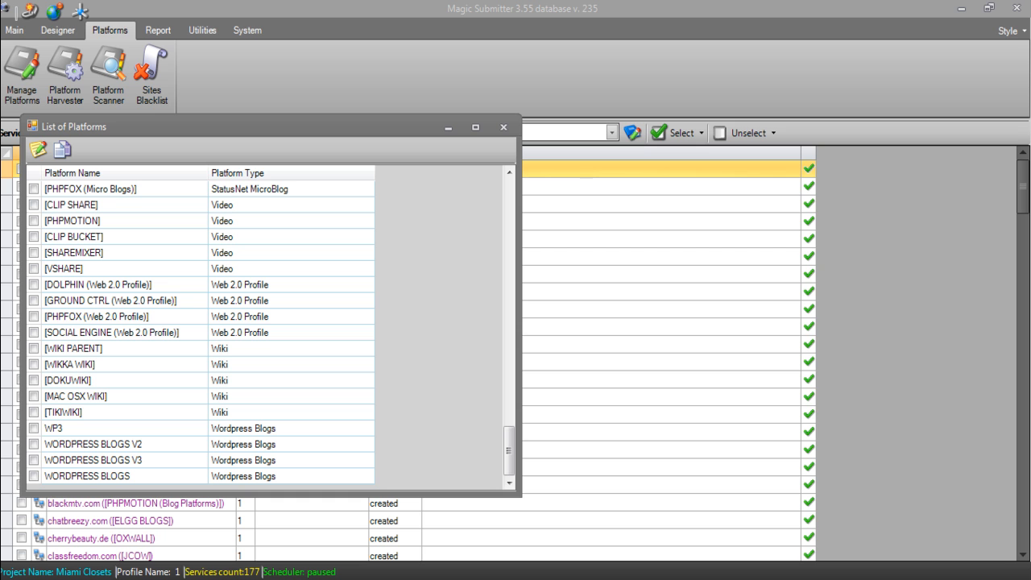
pyautogui.click(34, 429)
# - Filter the services to the 66 Wordpress Blogs services and reopen the platform list over them
pyautogui.click(503, 126)
pyautogui.click(224, 132)
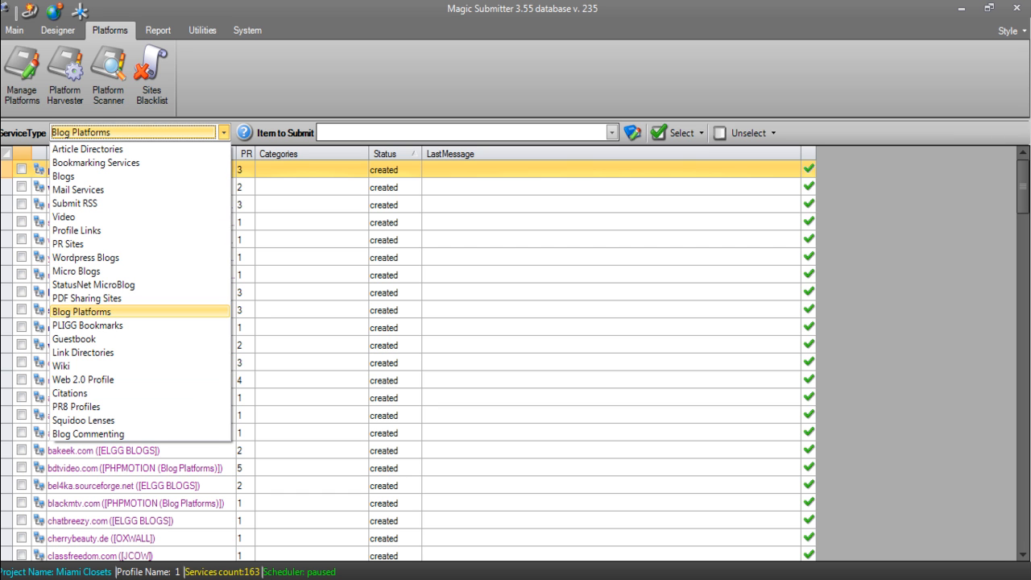
pyautogui.click(85, 257)
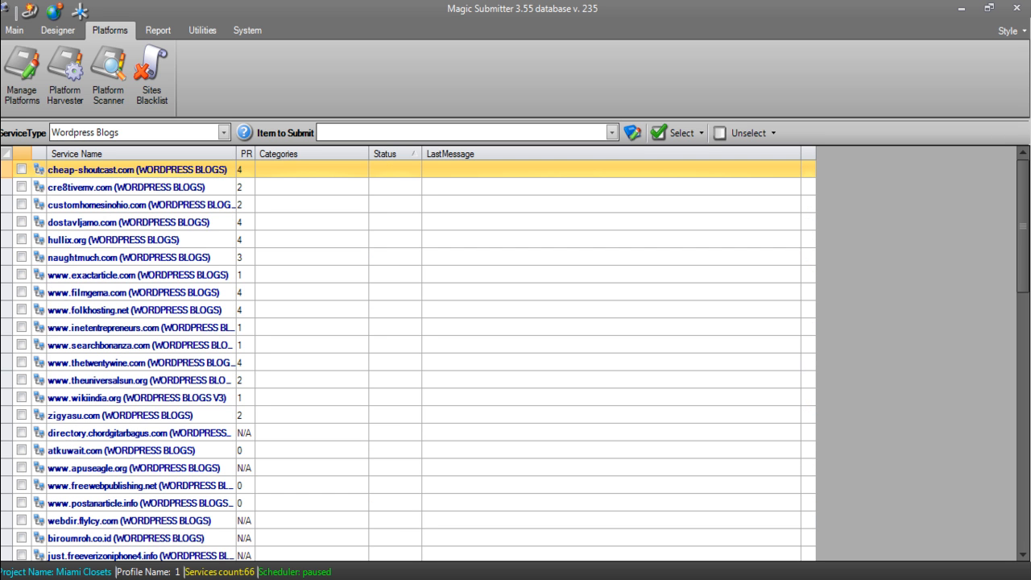
pyautogui.moveTo(1023, 226); pyautogui.dragTo(1022, 255)
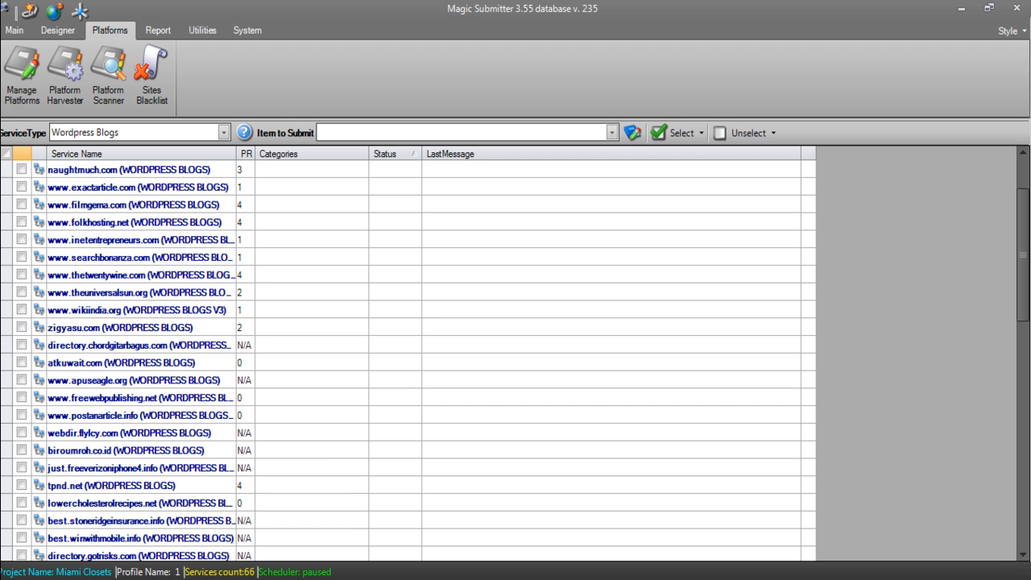
pyautogui.click(21, 74)
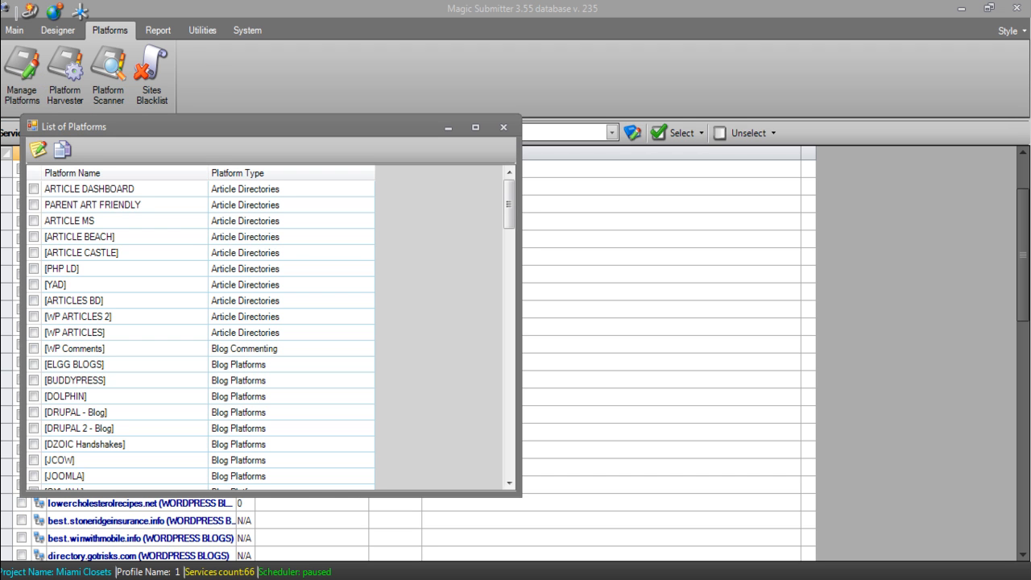
# - Tick WP3 at the bottom of the platform list and request a copy of it
pyautogui.moveTo(509, 204); pyautogui.dragTo(508, 452)
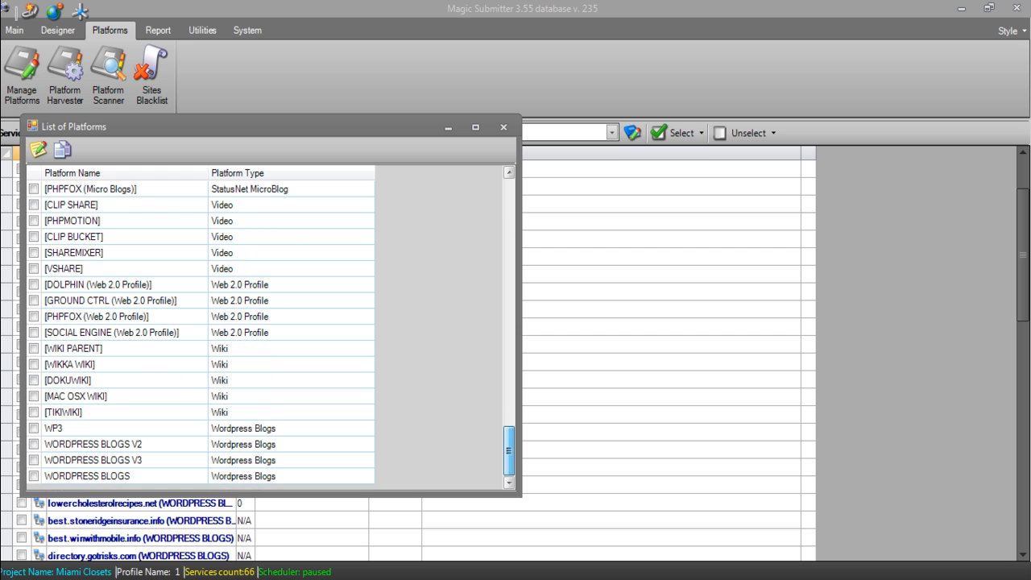
pyautogui.click(33, 427)
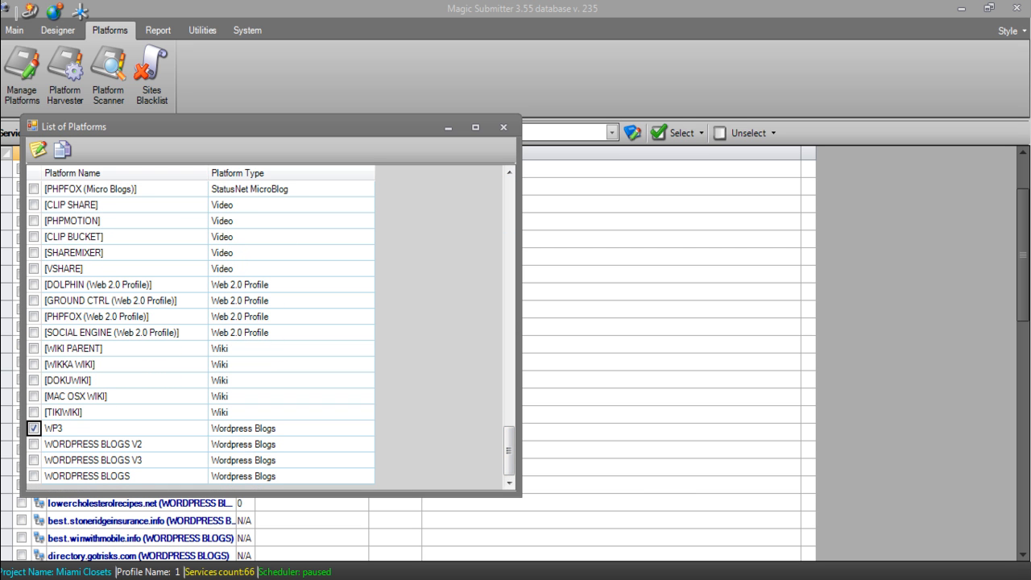
pyautogui.click(63, 149)
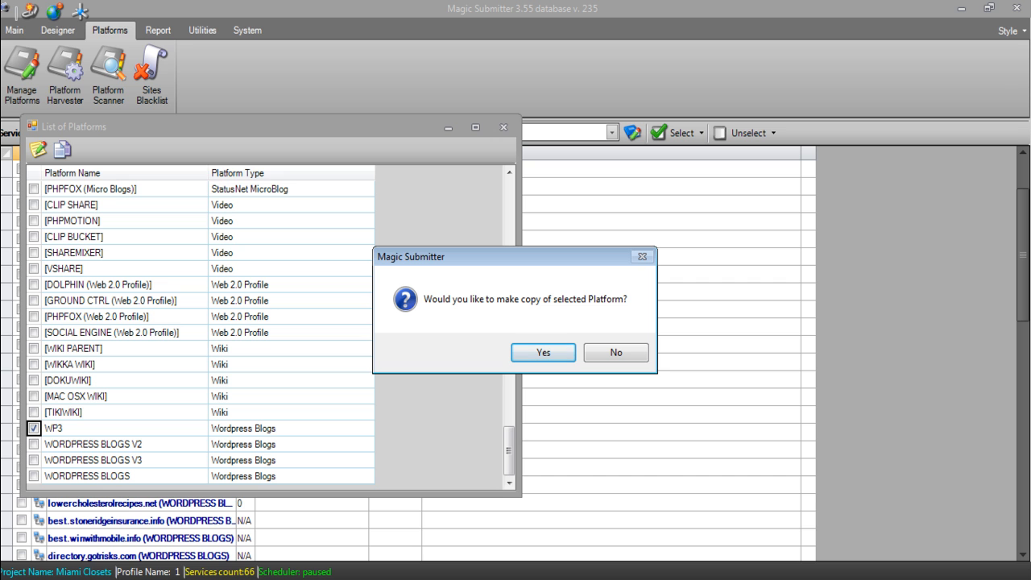
# - Confirm copying WP3 and accept the new Wordpress Blogs (Copy) service type for WP3 (COPY)
pyautogui.click(553, 352)
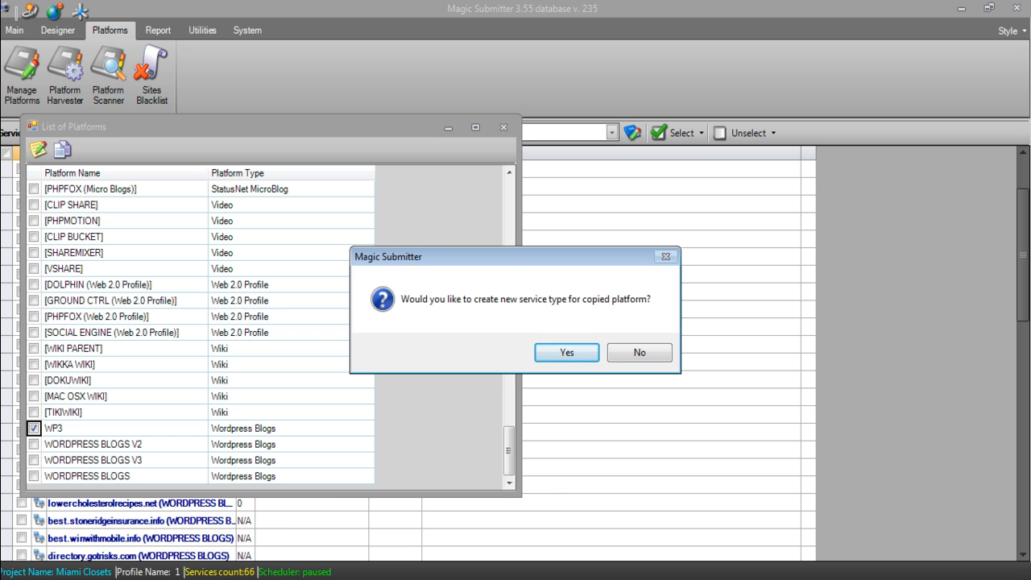
pyautogui.press('Return')
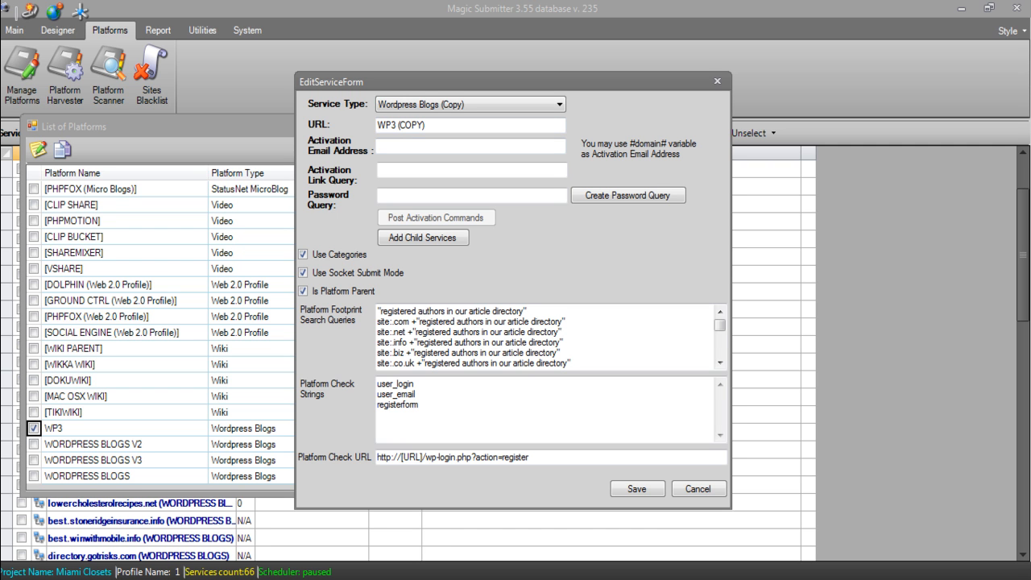
pyautogui.click(470, 145)
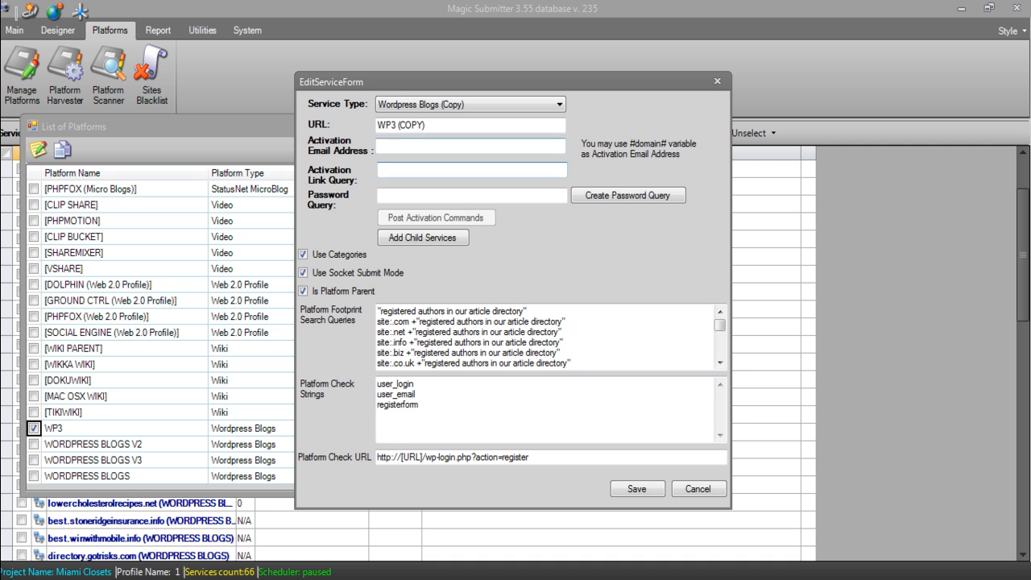
pyautogui.click(471, 170)
pyautogui.click(471, 196)
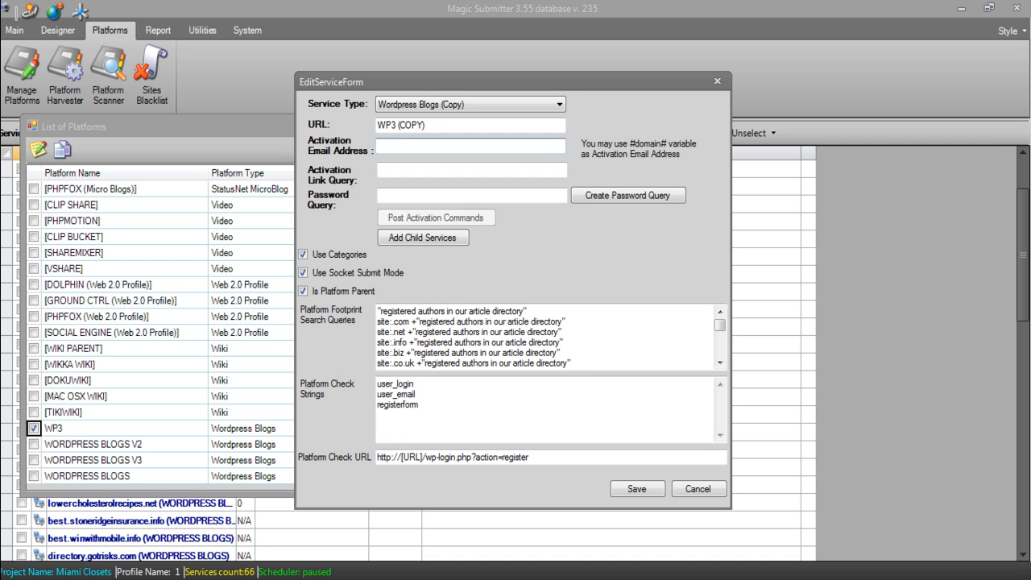
pyautogui.click(451, 170)
pyautogui.click(451, 195)
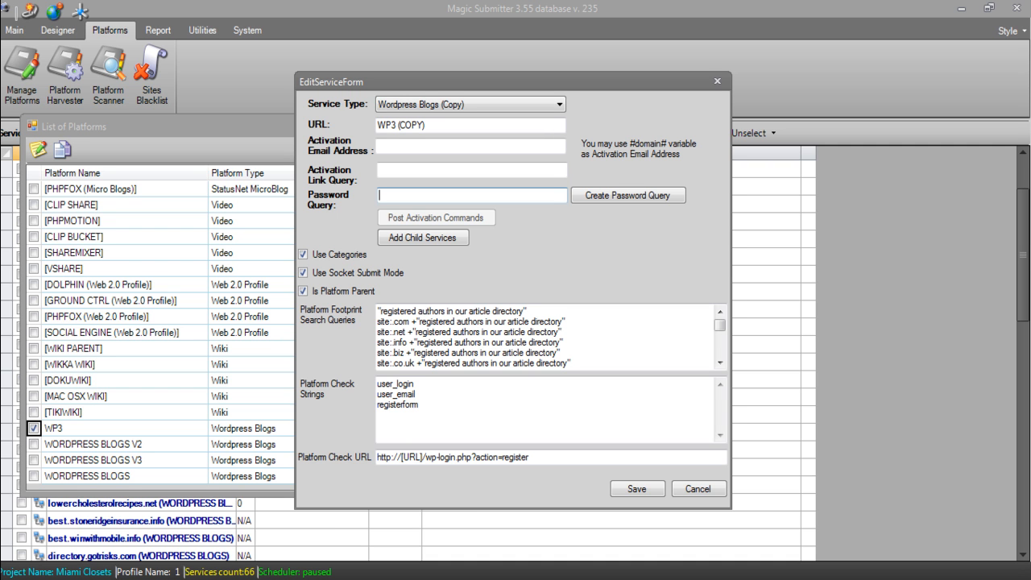
pyautogui.click(451, 146)
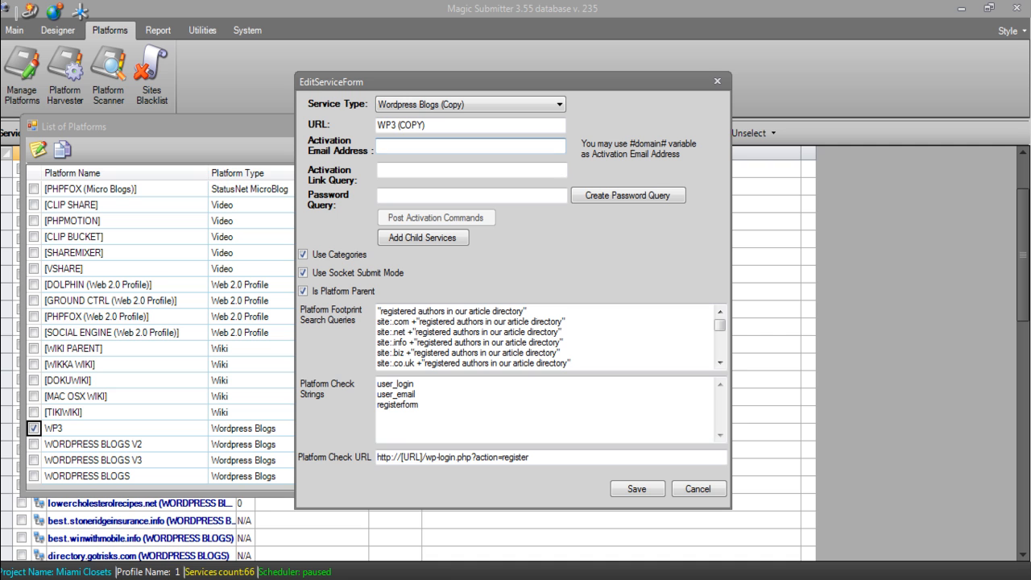
pyautogui.click(381, 170)
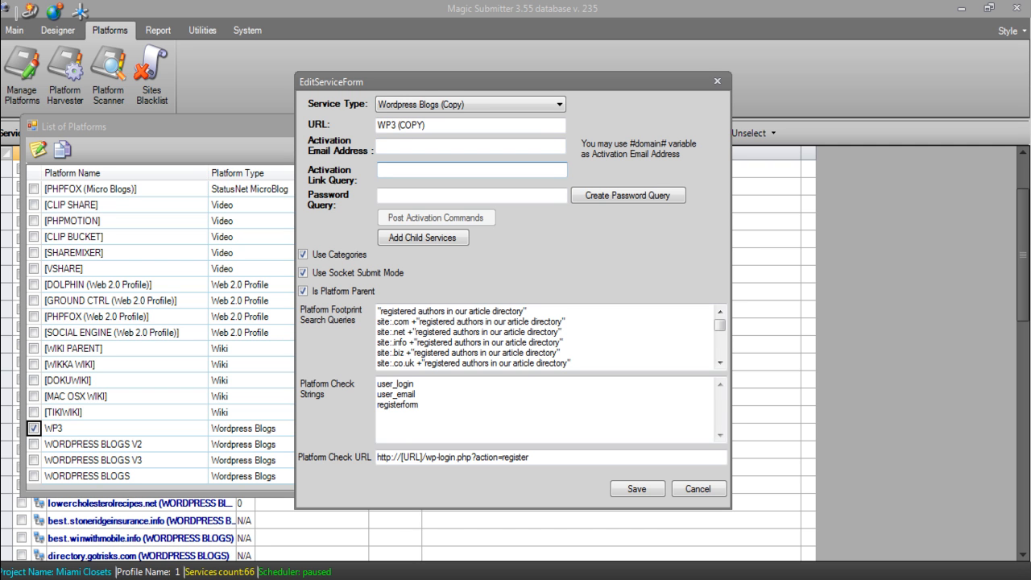
pyautogui.click(381, 195)
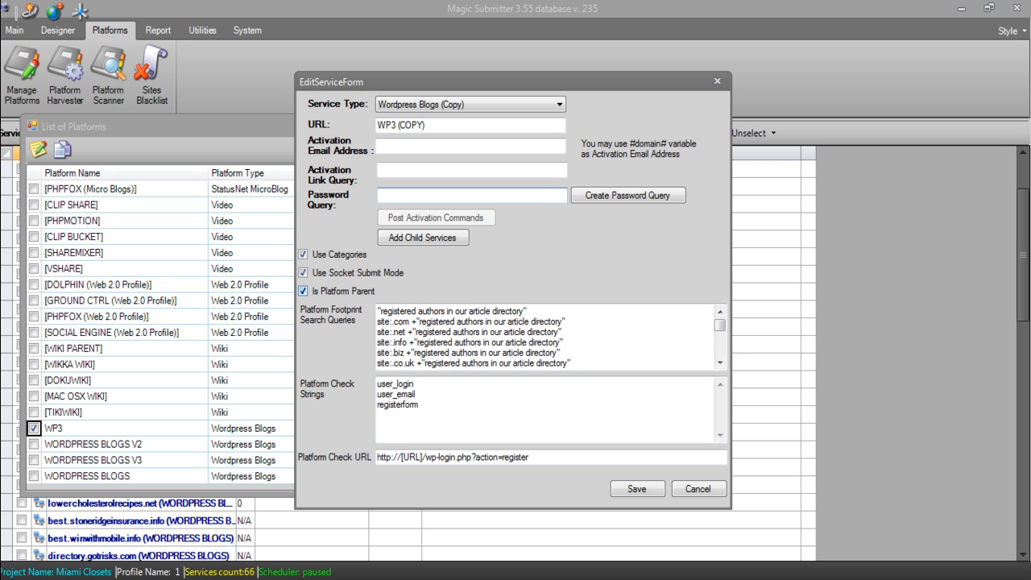
pyautogui.click(303, 291)
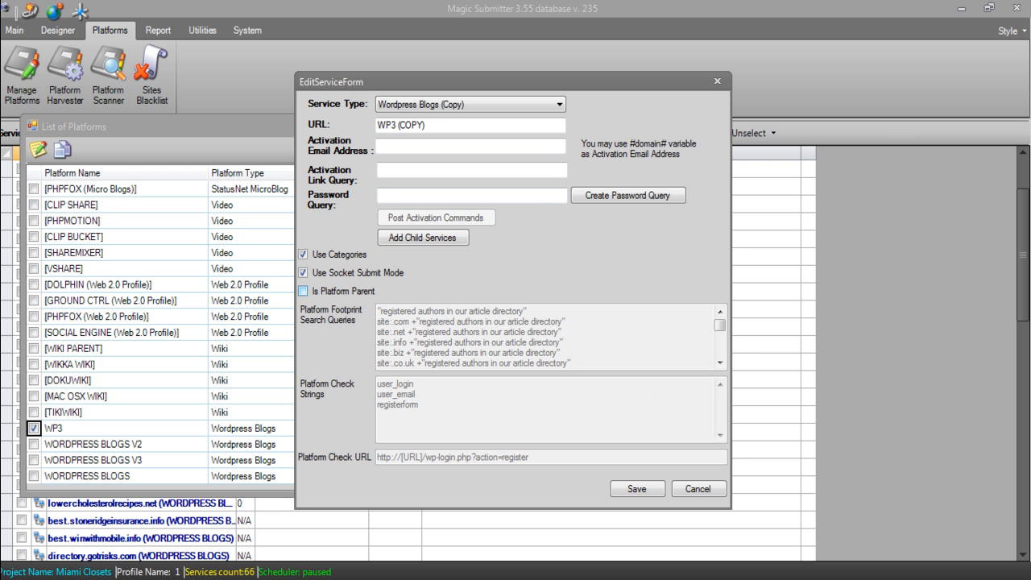
pyautogui.click(303, 291)
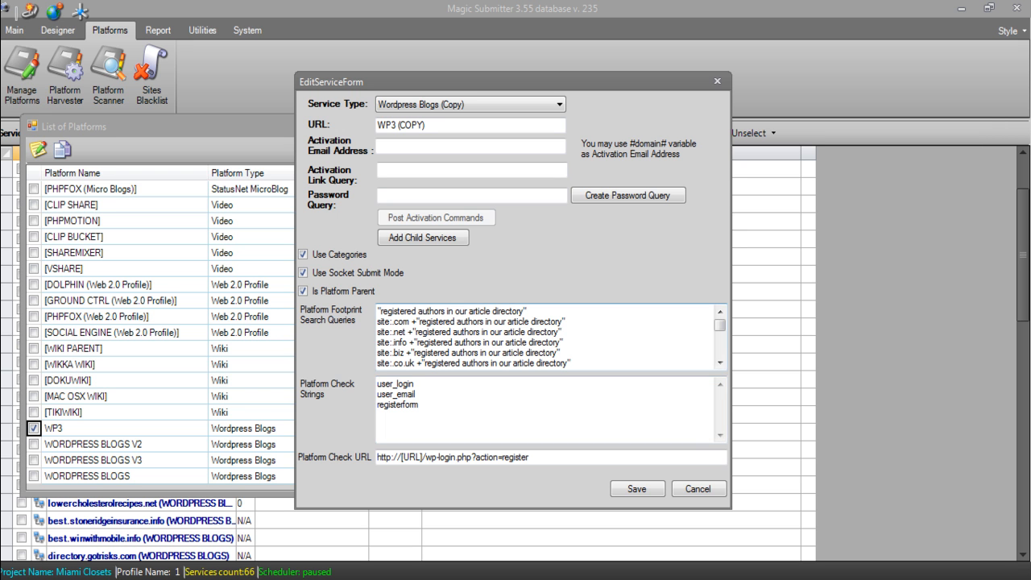
pyautogui.moveTo(378, 311); pyautogui.dragTo(435, 387)
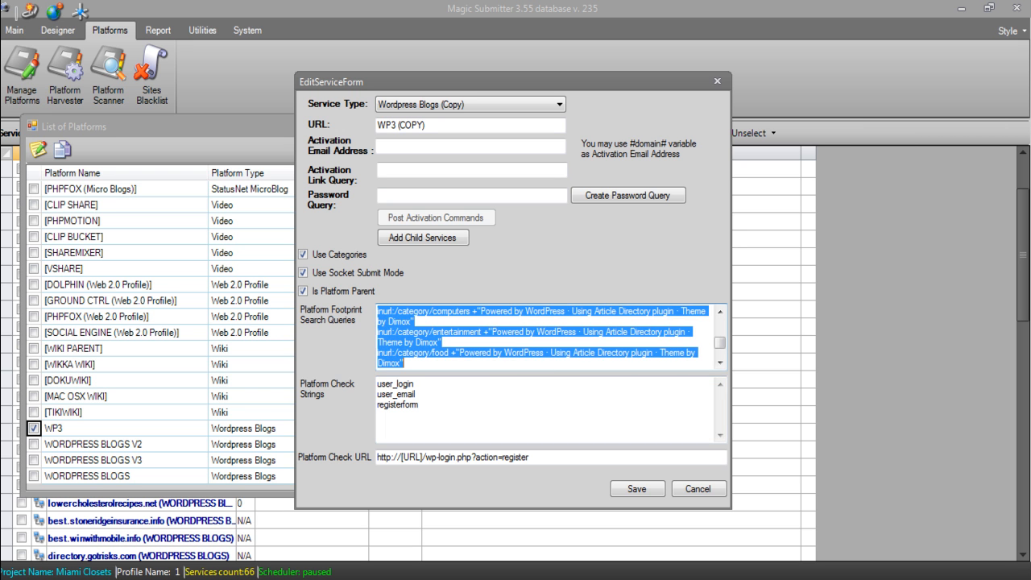
pyautogui.moveTo(720, 343)
pyautogui.mouseDown()
pyautogui.moveTo(720, 325)
pyautogui.moveTo(720, 351)
pyautogui.mouseUp()
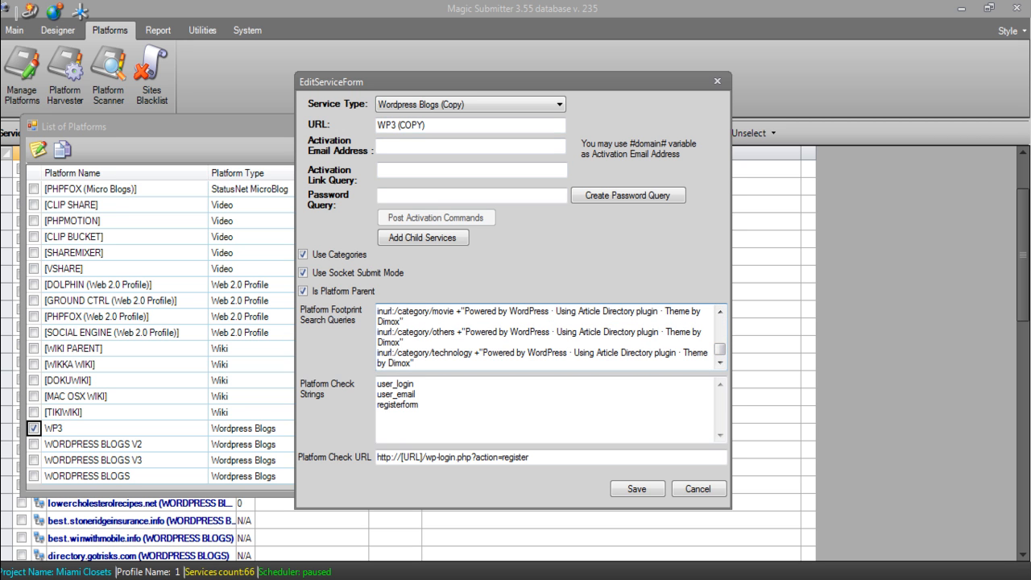
pyautogui.moveTo(415, 363); pyautogui.dragTo(377, 297)
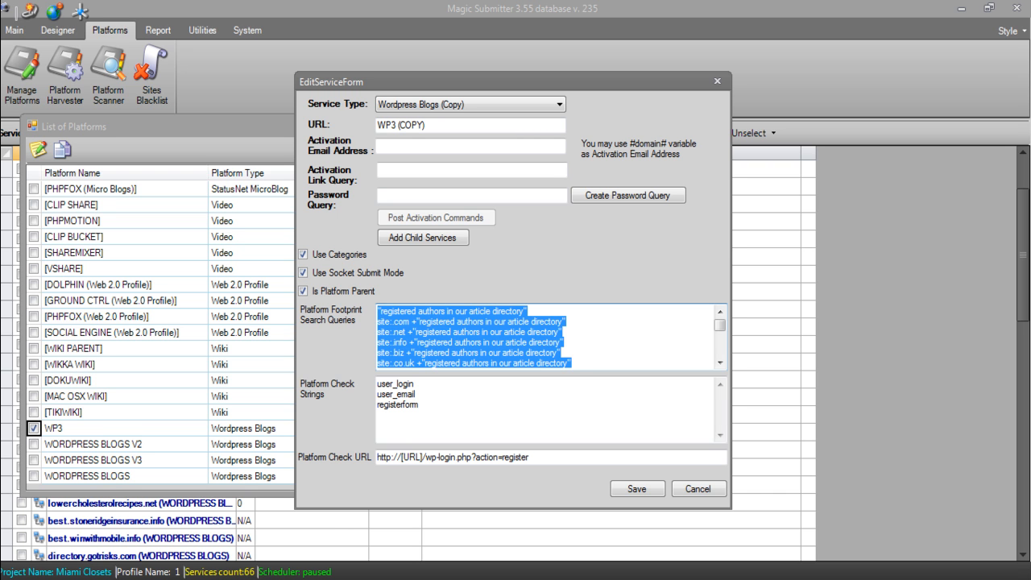
pyautogui.click(420, 405)
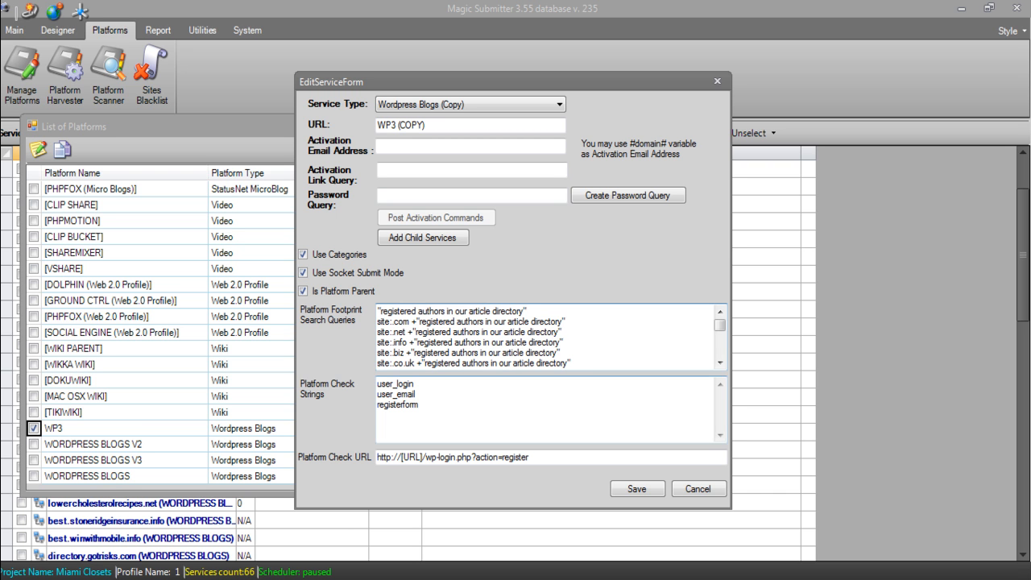
pyautogui.moveTo(419, 405); pyautogui.dragTo(377, 384)
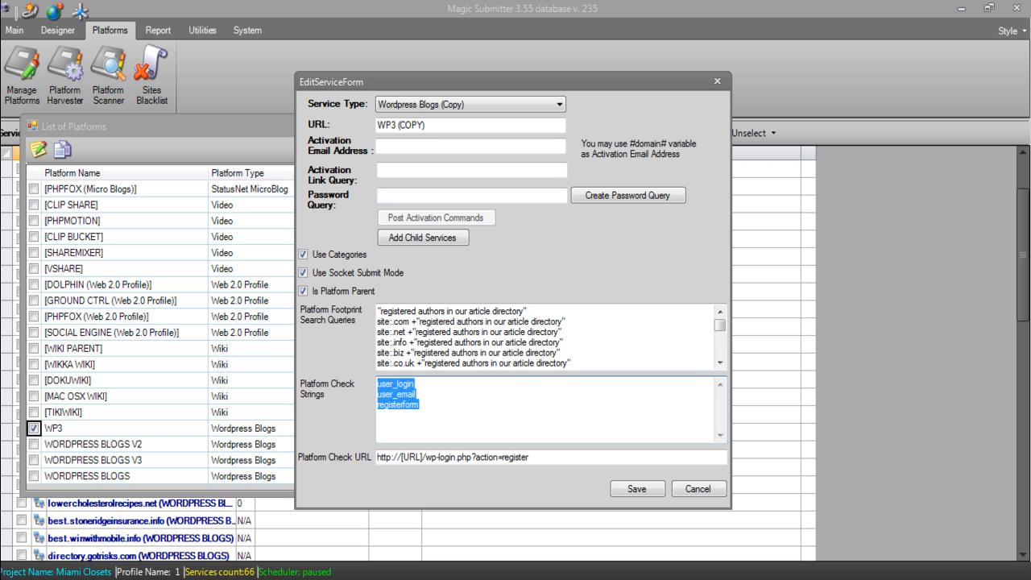
# - Review the check strings and the check URL with its [URL] placeholder and action=register part
pyautogui.click(415, 384)
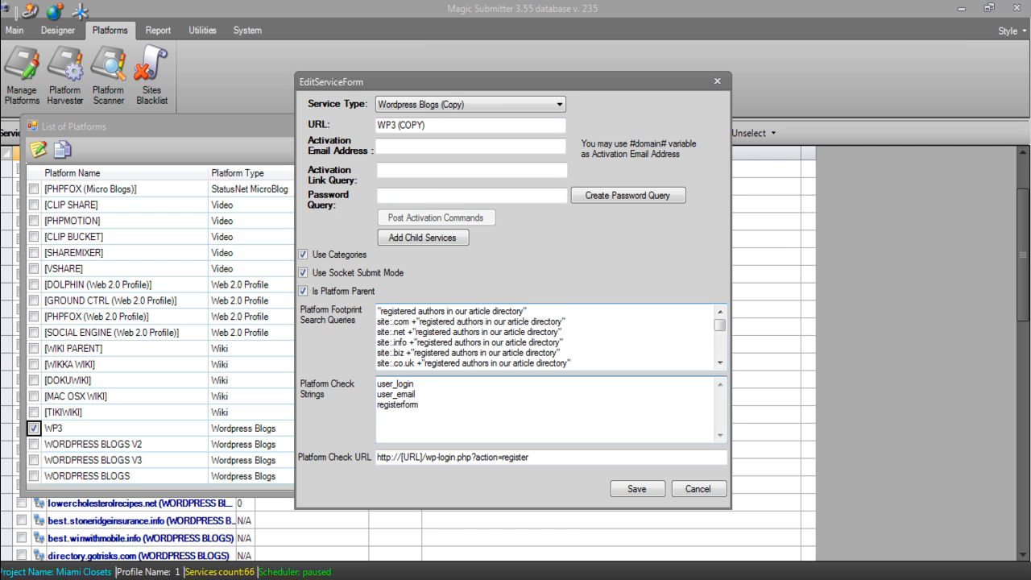
pyautogui.moveTo(532, 458); pyautogui.dragTo(377, 458)
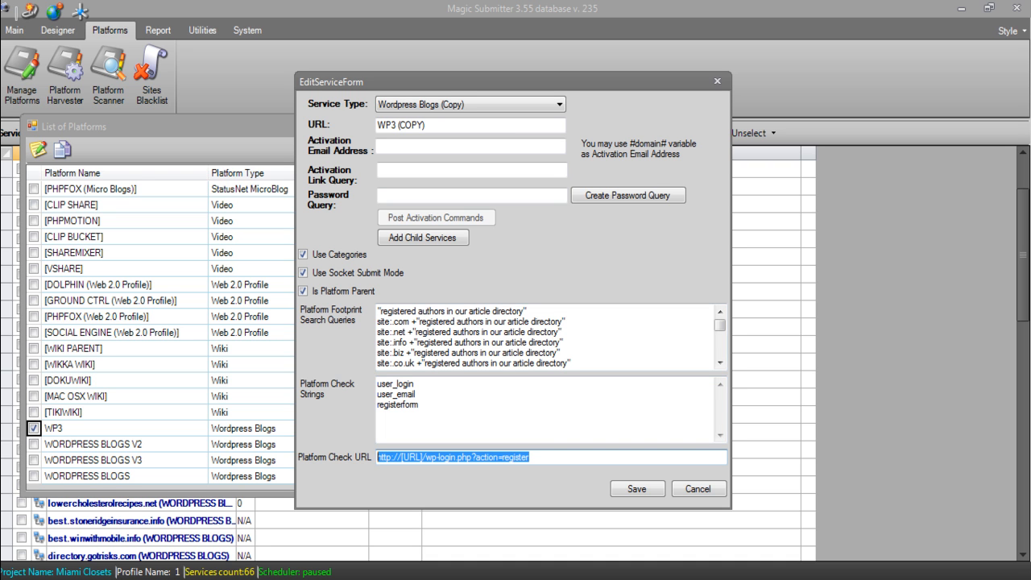
pyautogui.click(410, 457)
pyautogui.moveTo(420, 456); pyautogui.dragTo(530, 457)
pyautogui.moveTo(529, 457); pyautogui.dragTo(426, 457)
pyautogui.moveTo(530, 457); pyautogui.dragTo(377, 457)
pyautogui.moveTo(530, 457); pyautogui.dragTo(377, 457)
# - Recheck the user_login check strings, then save WP3 (COPY) with its checks unchanged
pyautogui.moveTo(427, 406); pyautogui.dragTo(377, 384)
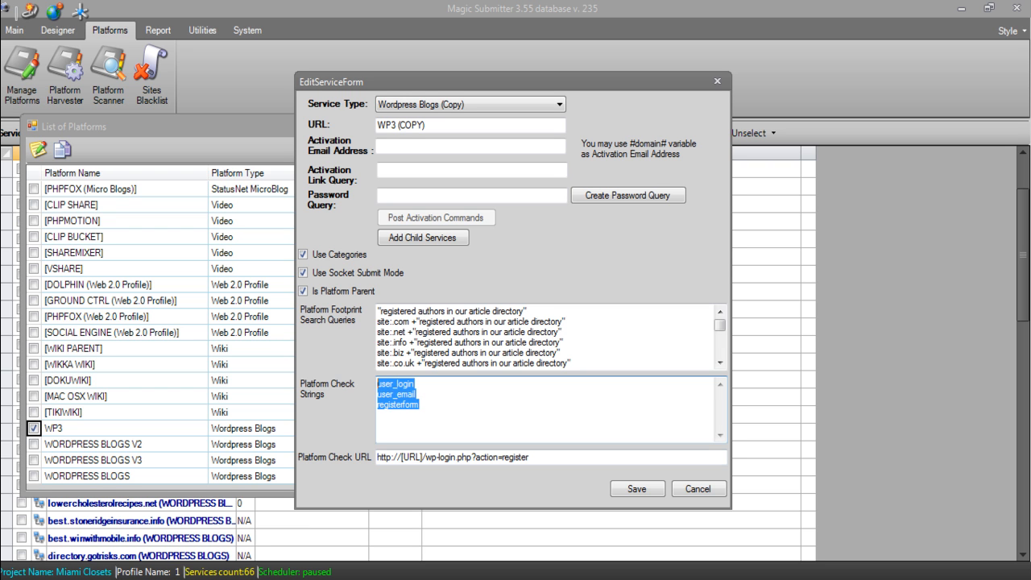
pyautogui.click(417, 394)
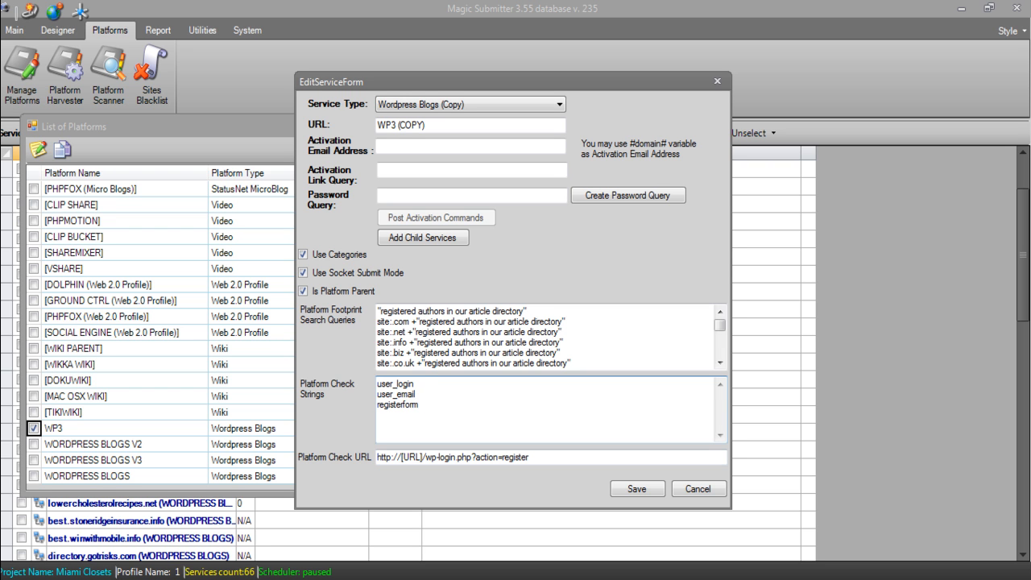
pyautogui.click(530, 457)
pyautogui.moveTo(530, 457); pyautogui.dragTo(378, 456)
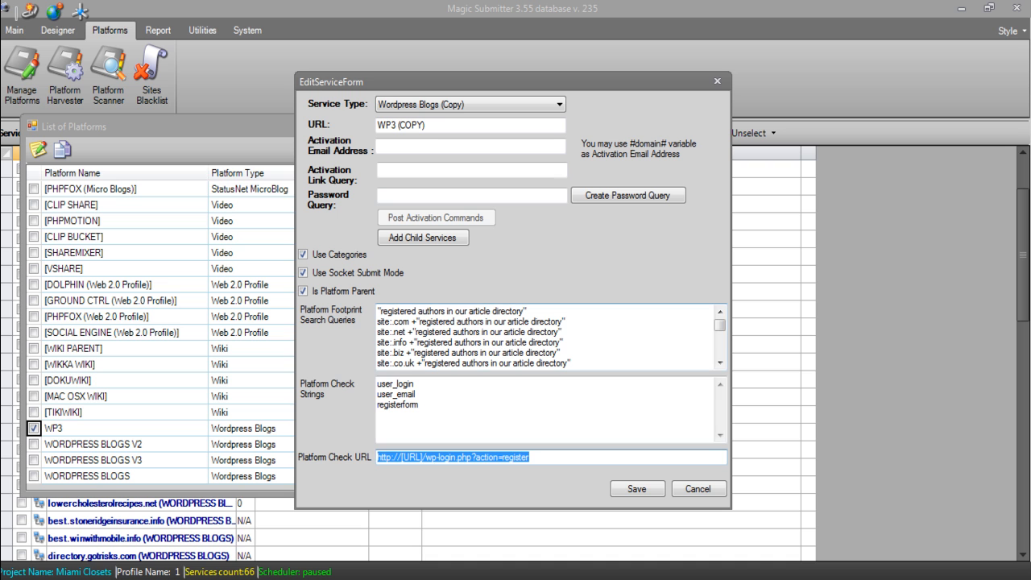
pyautogui.moveTo(416, 384); pyautogui.dragTo(377, 404)
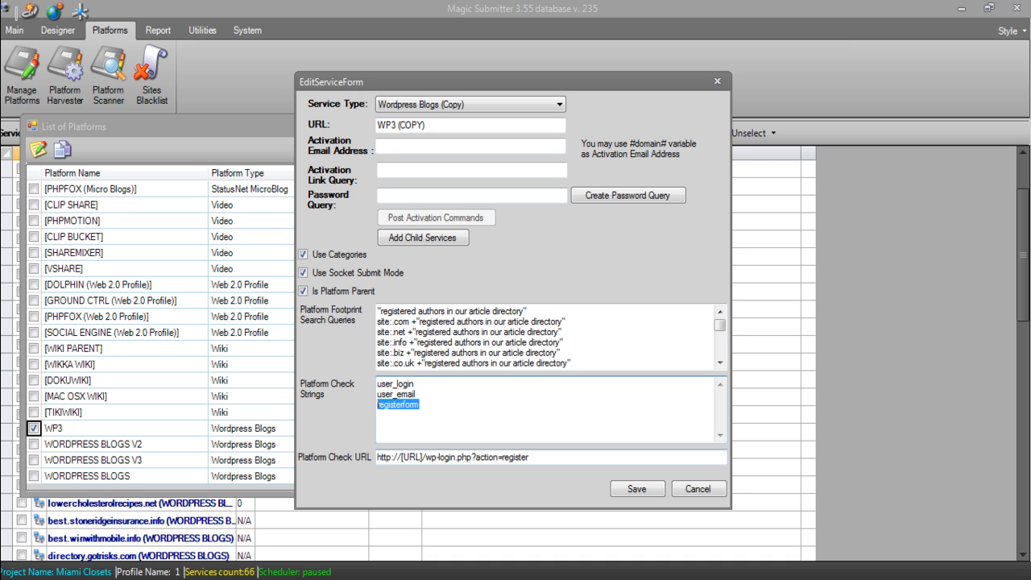
pyautogui.click(637, 489)
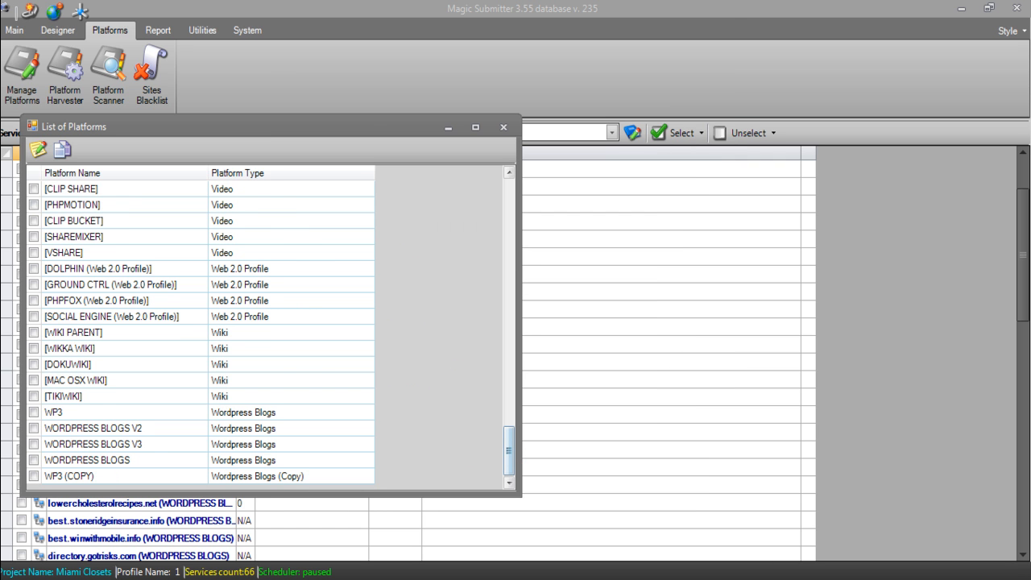
# - Close the platform list and filter services to Wordpress Blogs (Copy), showing only WP3 (COPY)
pyautogui.click(290, 476)
pyautogui.click(123, 476)
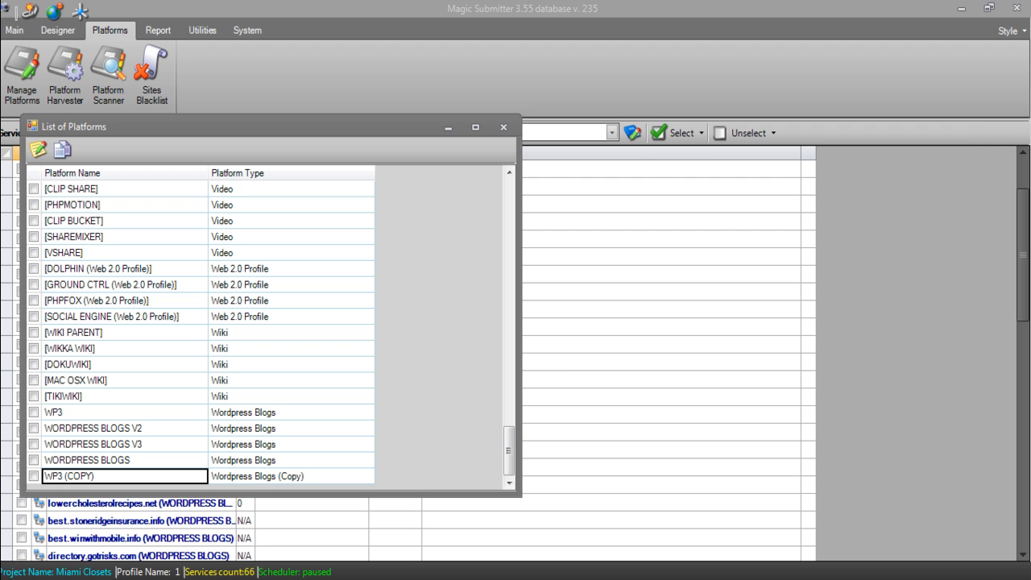
pyautogui.click(504, 126)
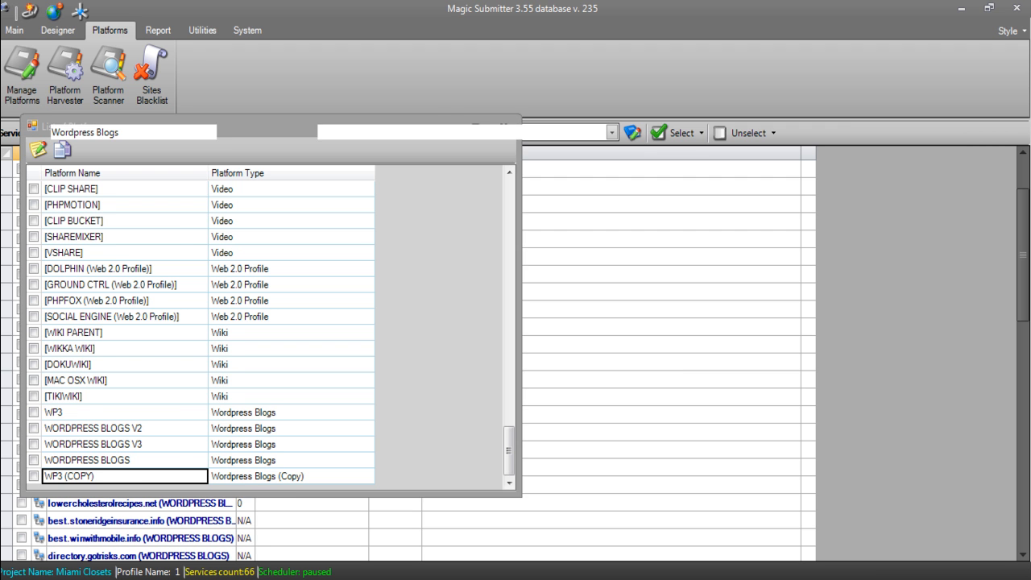
pyautogui.click(223, 132)
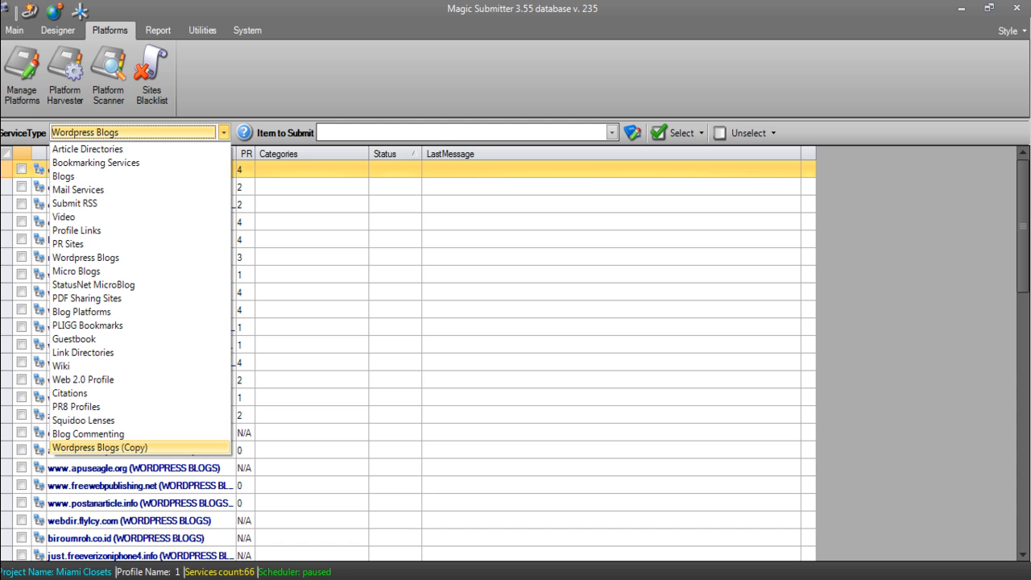
pyautogui.click(99, 446)
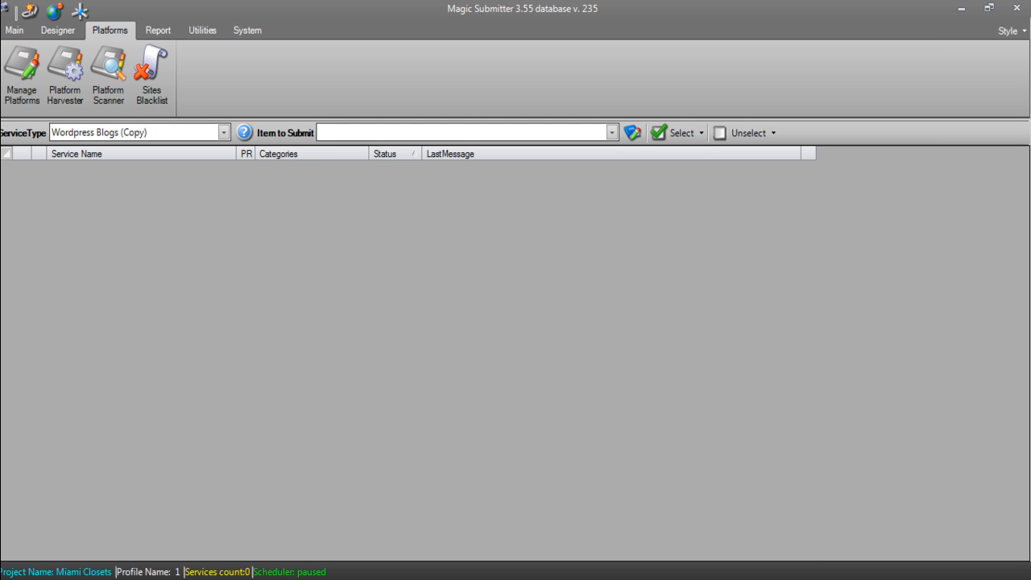
pyautogui.click(223, 133)
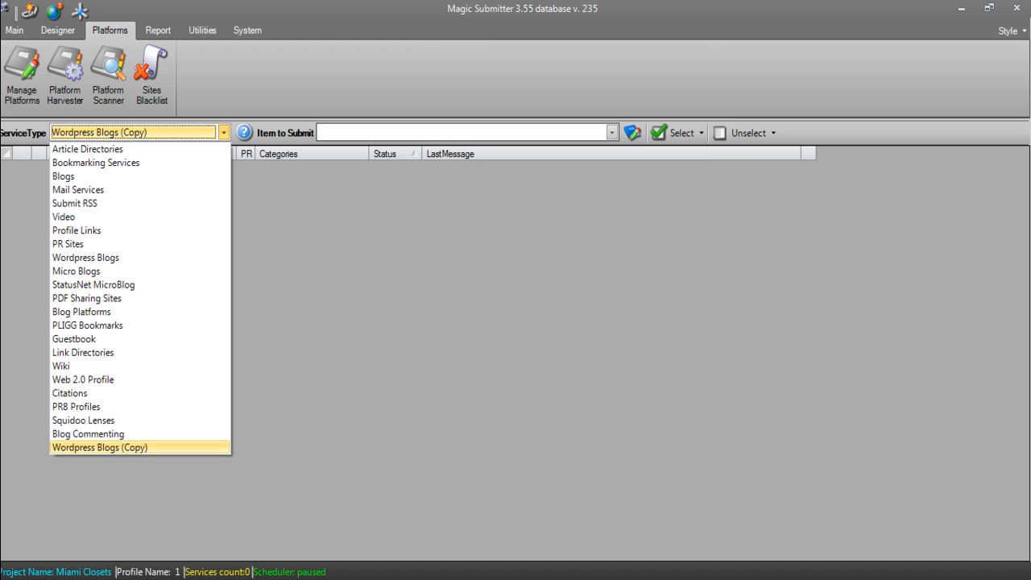
pyautogui.click(58, 31)
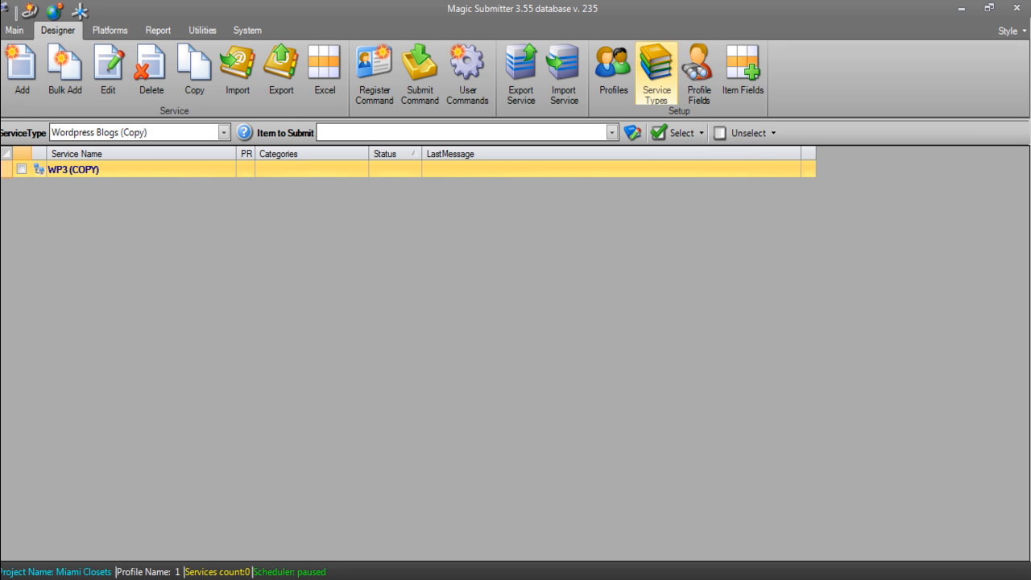
# - Rename the Wordpress Blogs (Copy) service type to My Custom Blogs
pyautogui.click(657, 73)
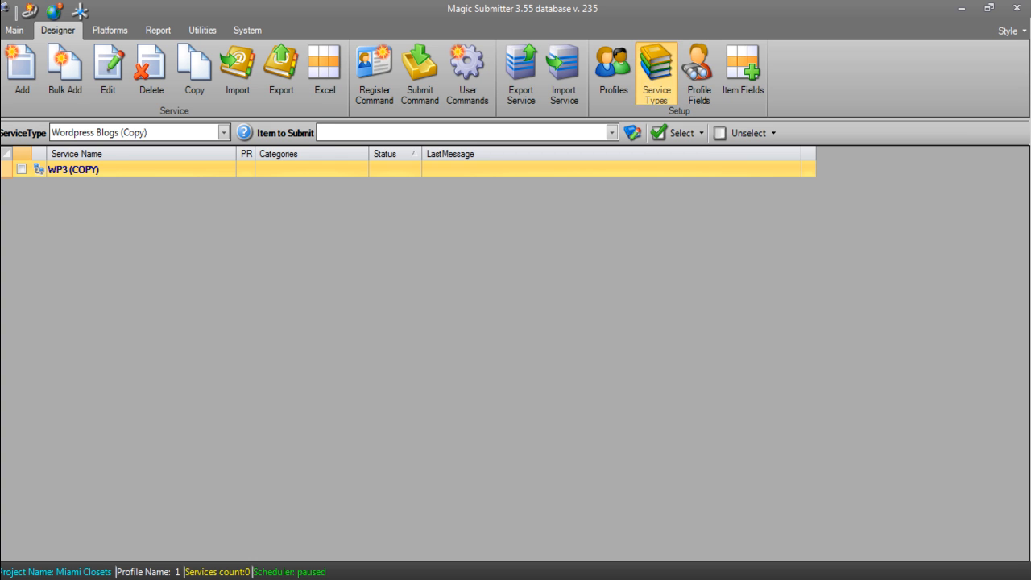
pyautogui.moveTo(317, 203); pyautogui.dragTo(317, 290)
pyautogui.click(161, 324)
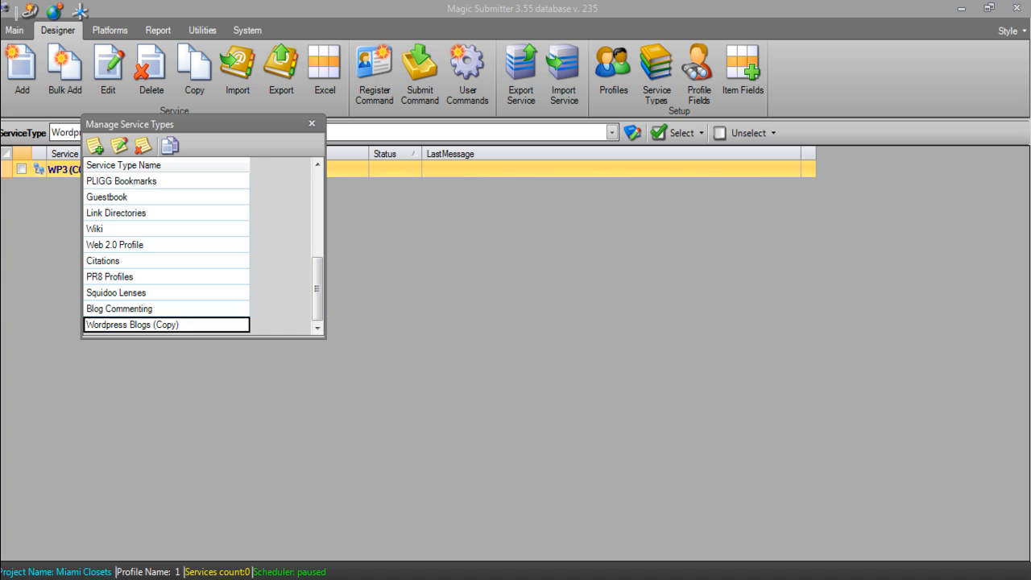
pyautogui.click(119, 145)
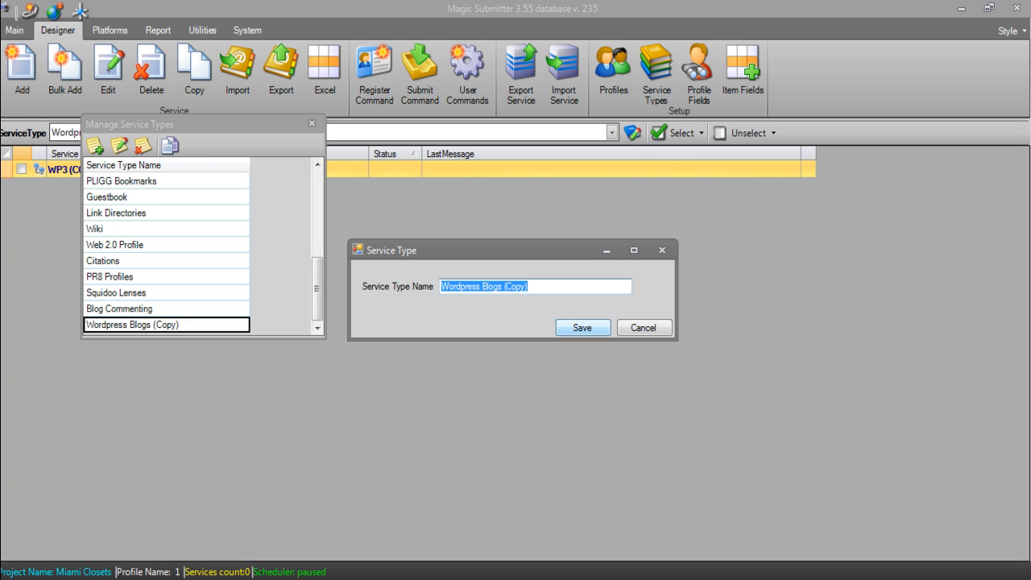
pyautogui.write('MyC')
pyautogui.press('BackSpace')
pyautogui.write('Custom Blogs')
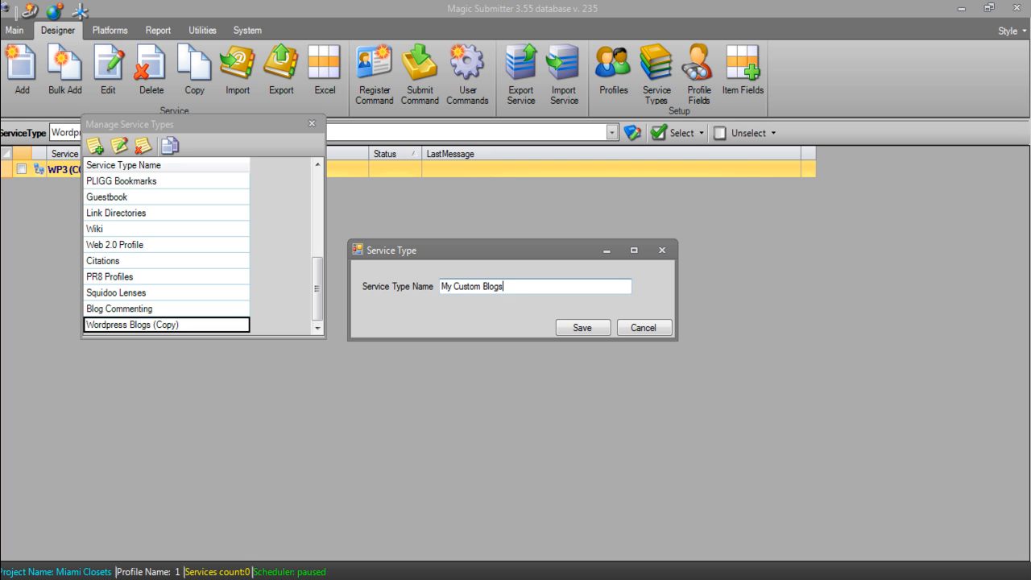
pyautogui.press('Return')
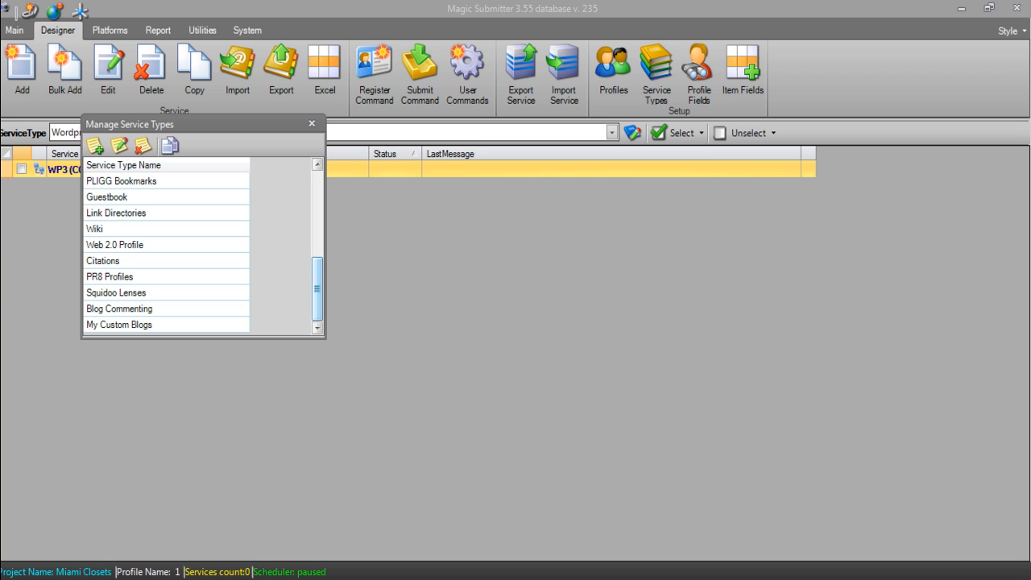
# - Filter the Designer to the My Custom Blogs service type, listing WP3 (COPY)
pyautogui.click(312, 123)
pyautogui.click(224, 133)
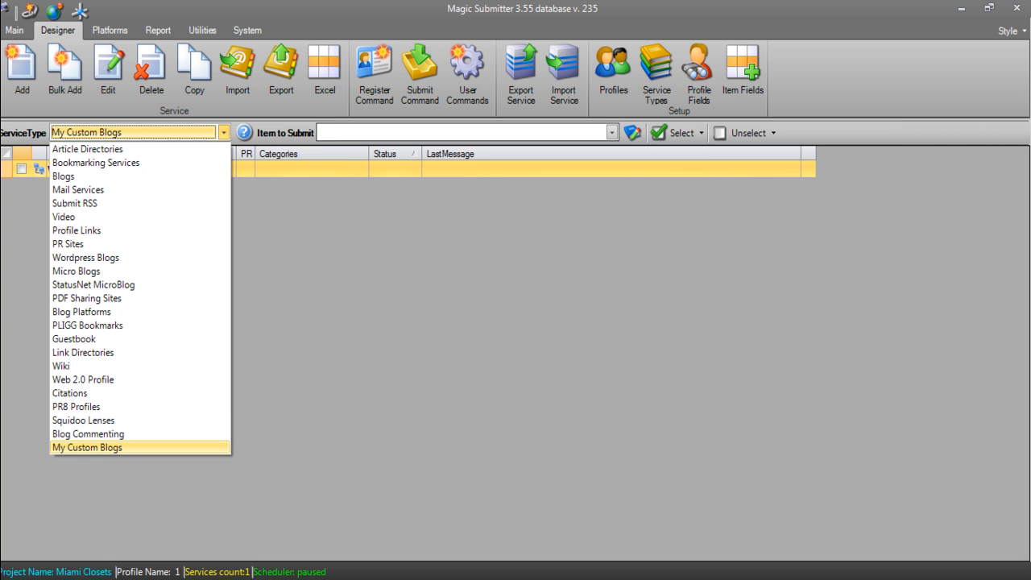
pyautogui.click(87, 447)
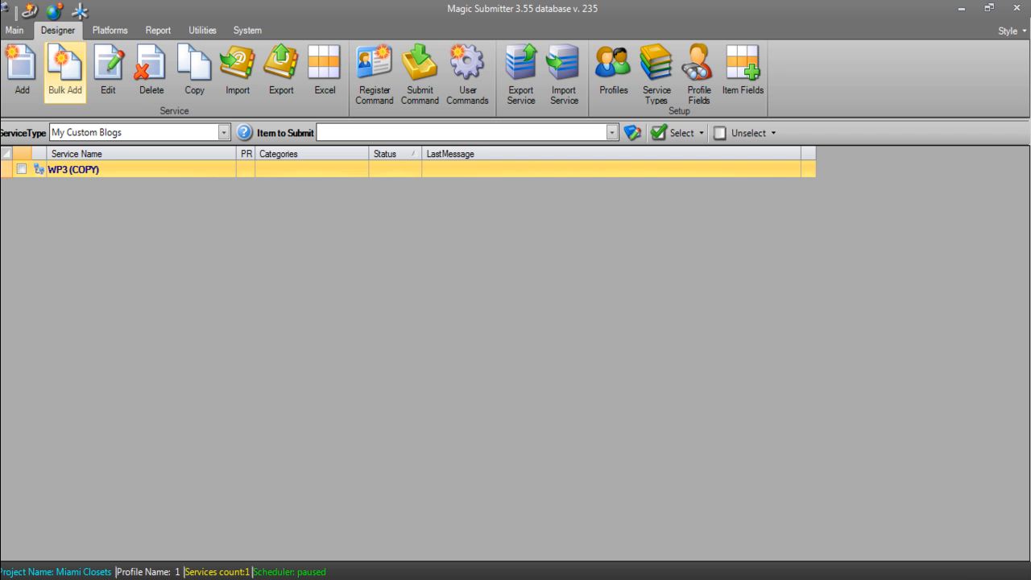
# - Open the WP3 (COPY) service's login data form, with only a password prefilled
pyautogui.click(15, 30)
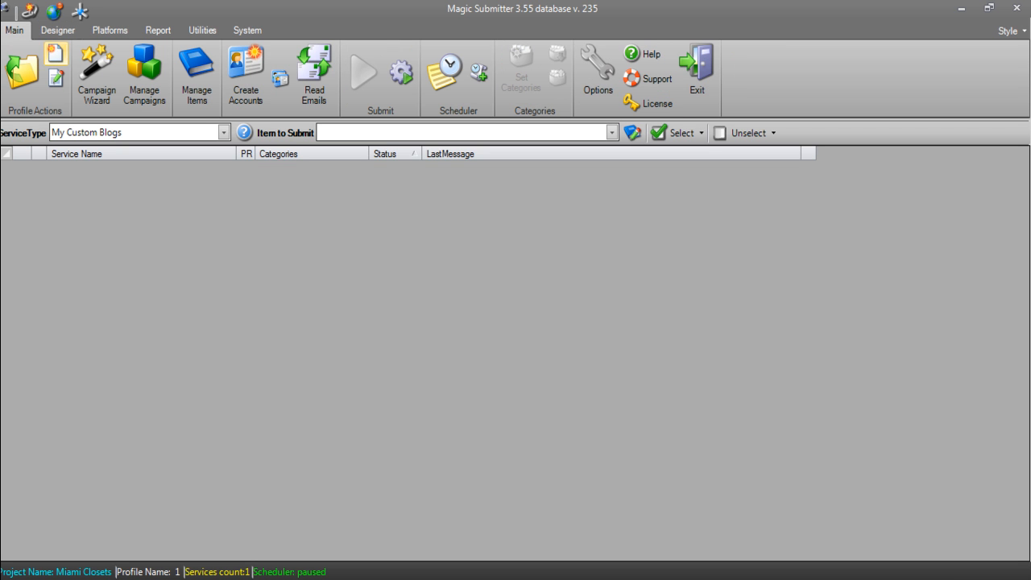
pyautogui.click(57, 29)
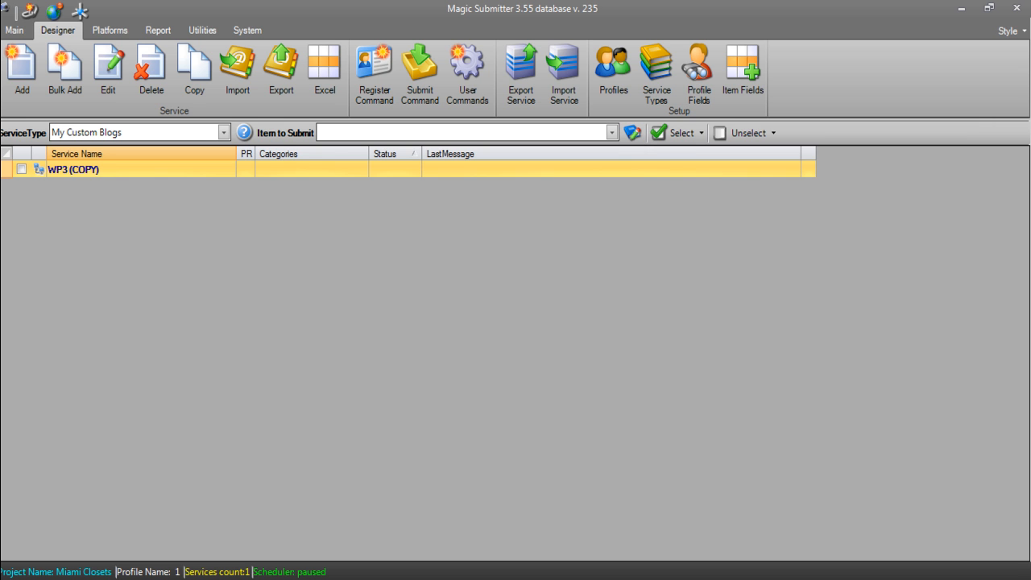
pyautogui.doubleClick(73, 169)
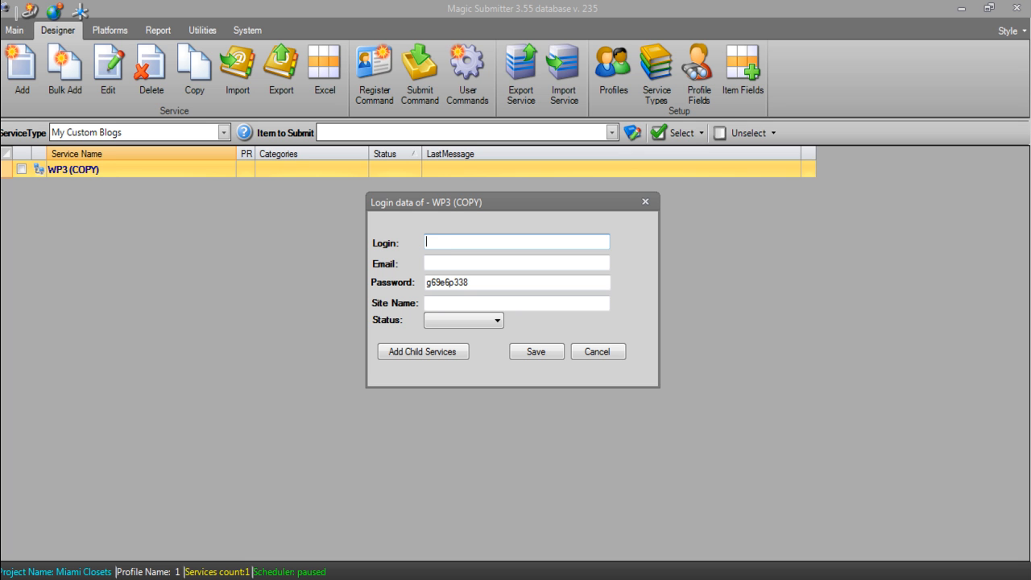
pyautogui.click(597, 351)
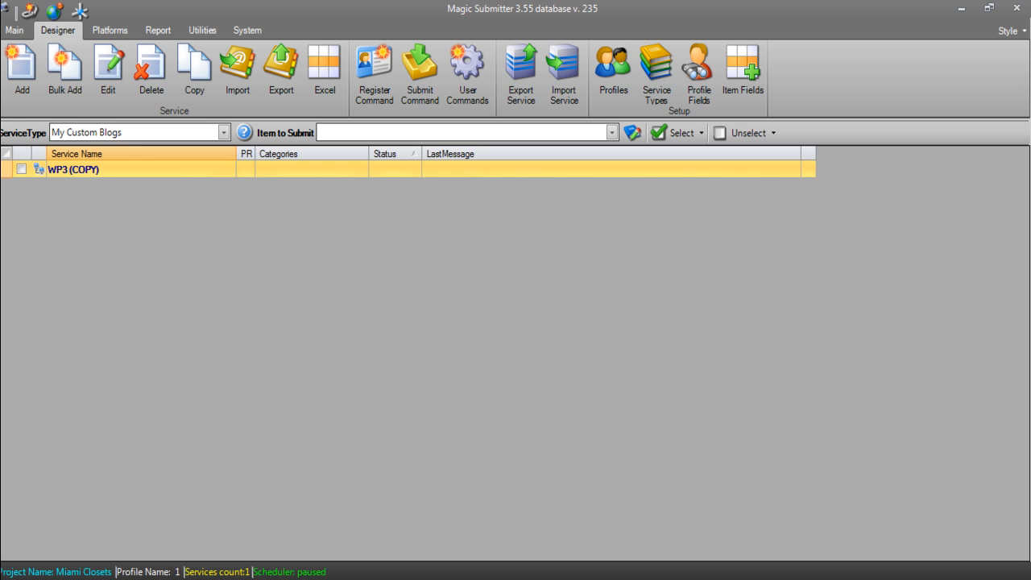
pyautogui.doubleClick(73, 169)
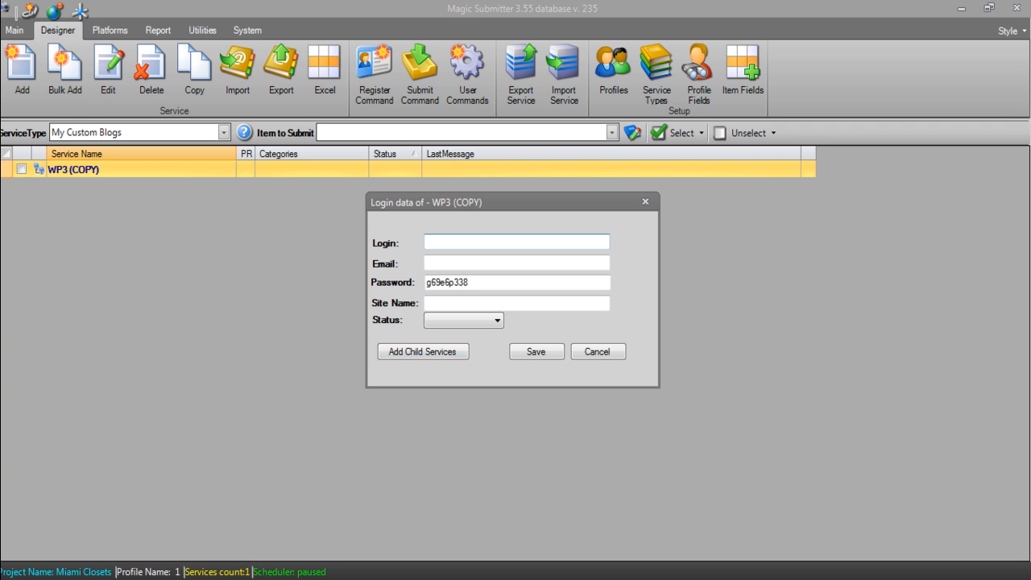
pyautogui.click(423, 351)
pyautogui.click(423, 351)
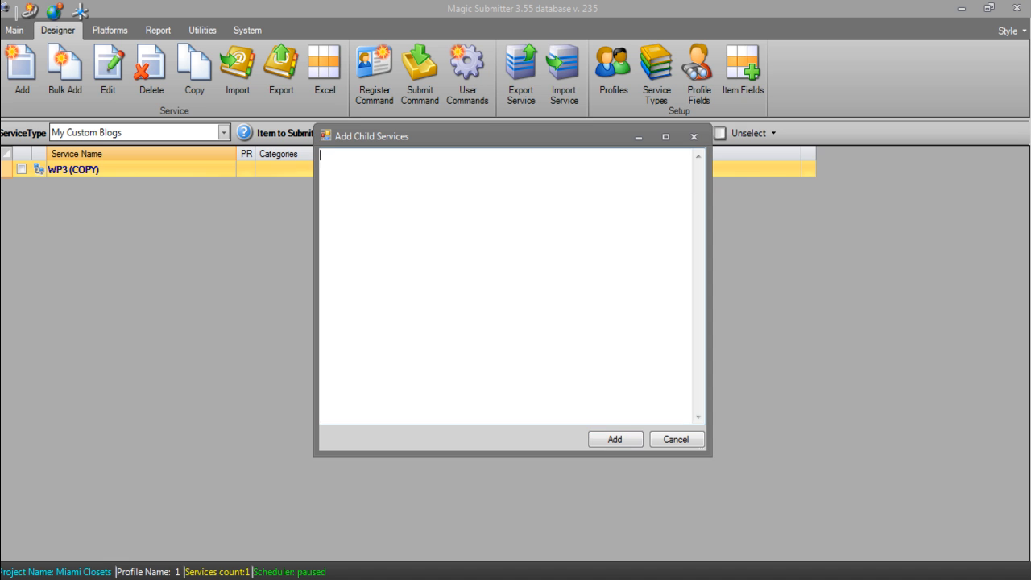
pyautogui.write('http://magicsubmittertutorials.com')
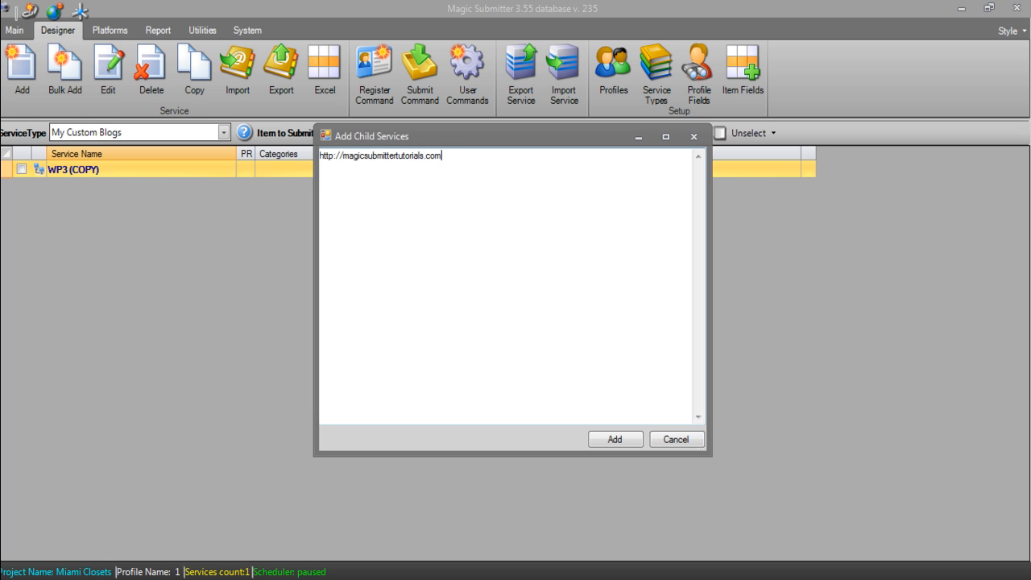
pyautogui.click(615, 439)
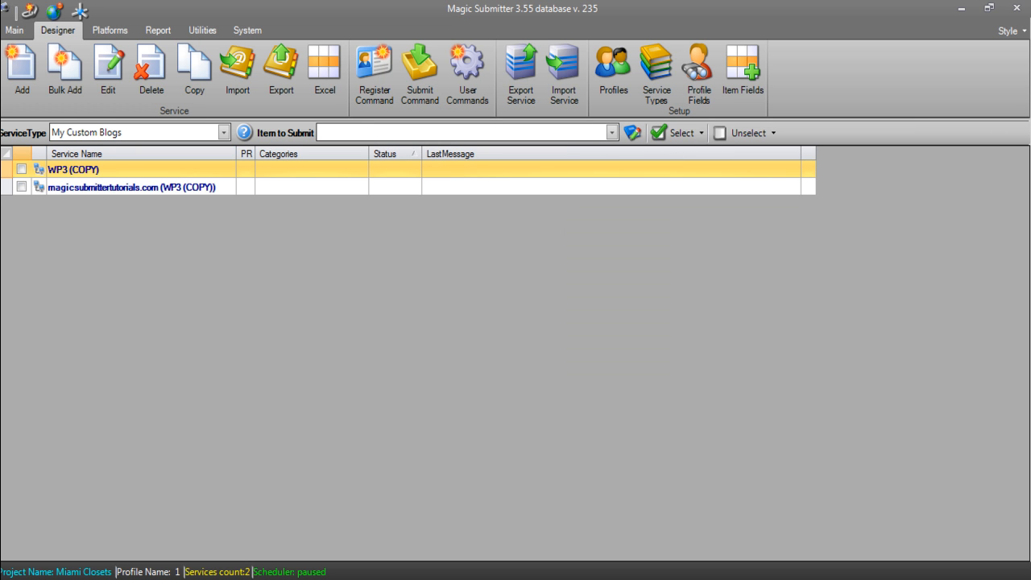
pyautogui.click(131, 187)
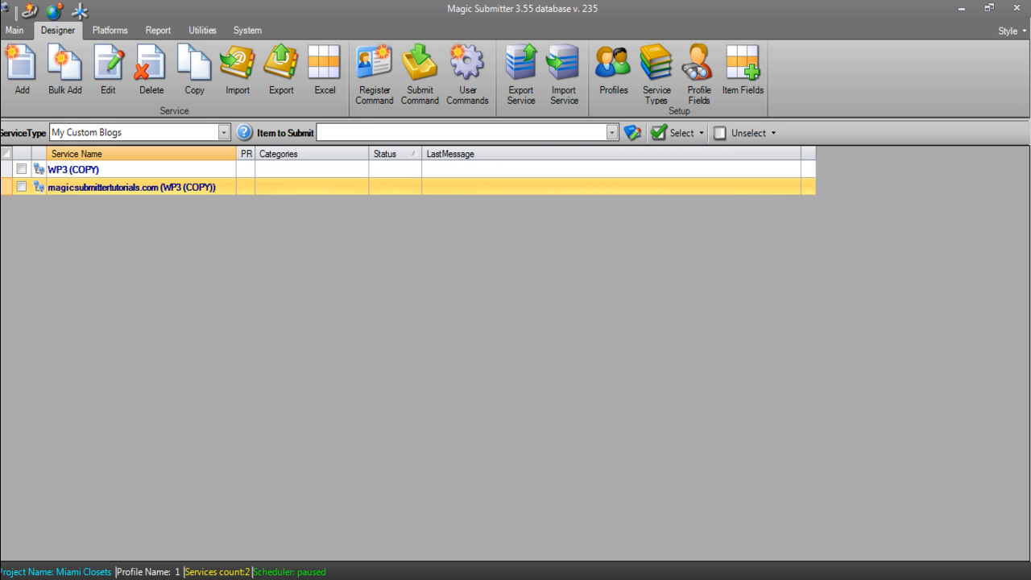
pyautogui.click(14, 30)
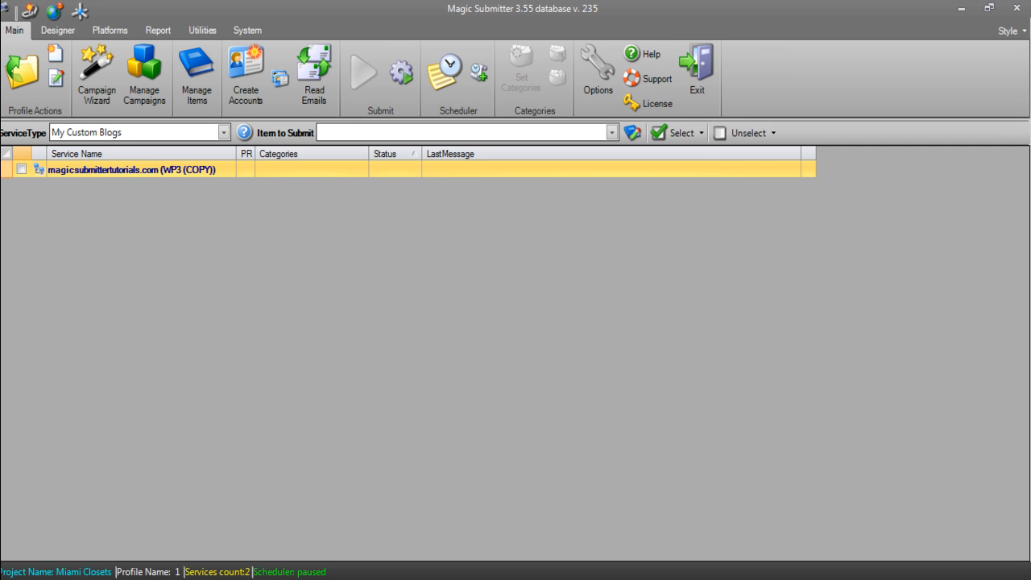
# - Save the admin login and password for the magicsubmittertutorials.com child service, then tick it
pyautogui.click(132, 169)
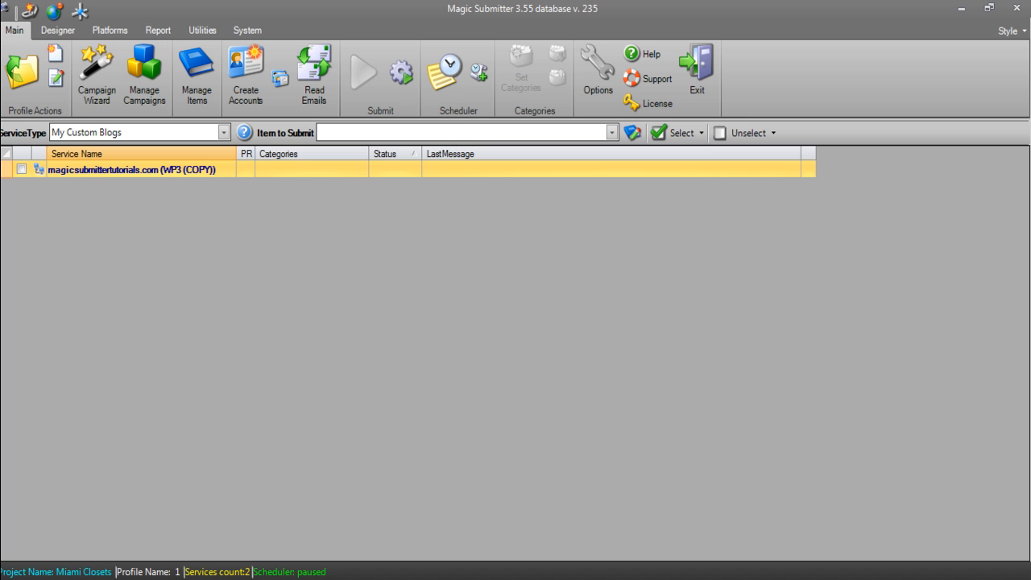
pyautogui.doubleClick(131, 170)
pyautogui.write('admin')
pyautogui.press('Tab')
pyautogui.press('Tab')
pyautogui.write('admin')
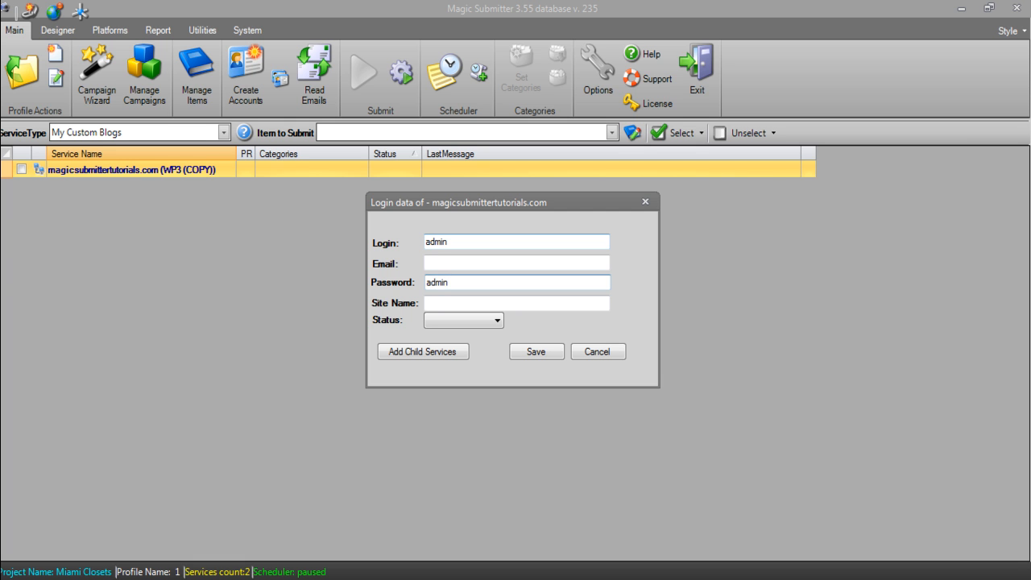
pyautogui.press('Return')
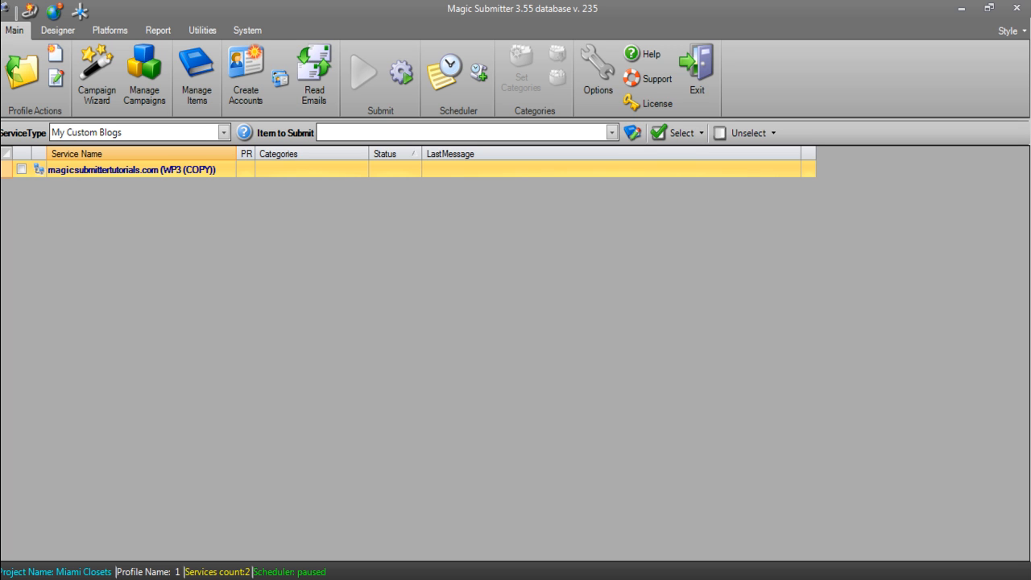
pyautogui.click(22, 169)
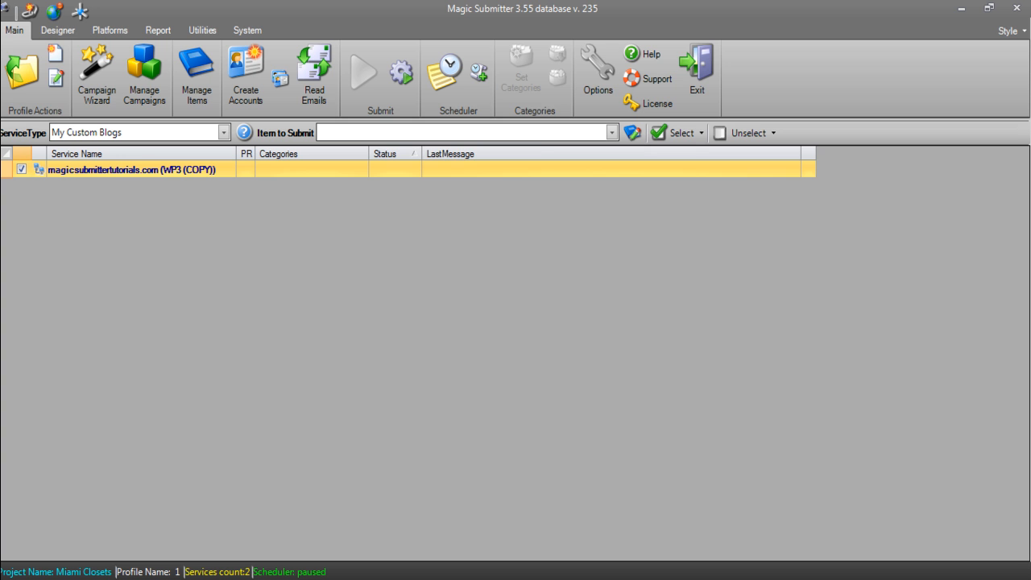
pyautogui.rightClick(352, 225)
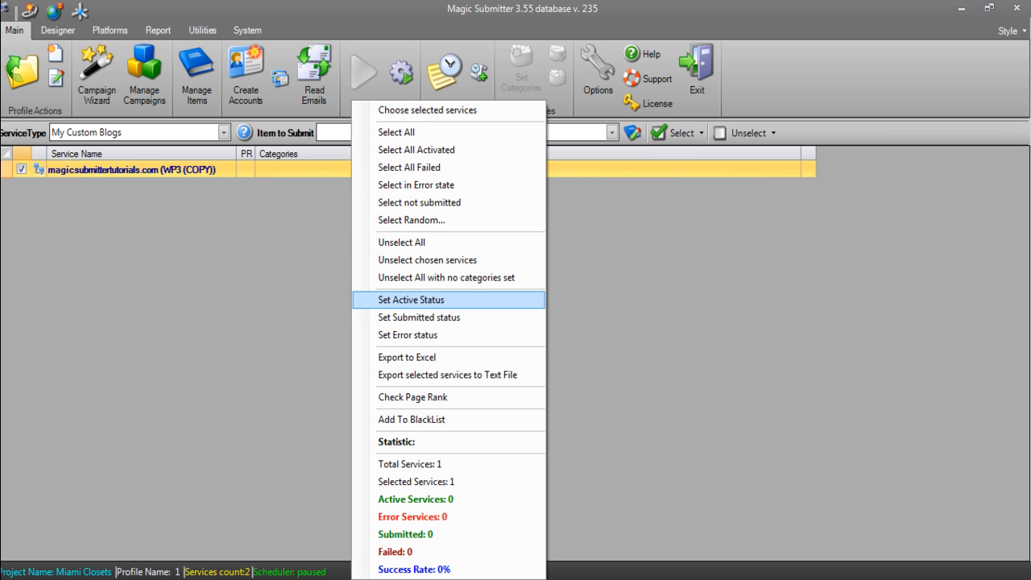
# - Set magicsubmittertutorials.com active, tick it, and run user-defined commands to mark it submitted
pyautogui.click(412, 299)
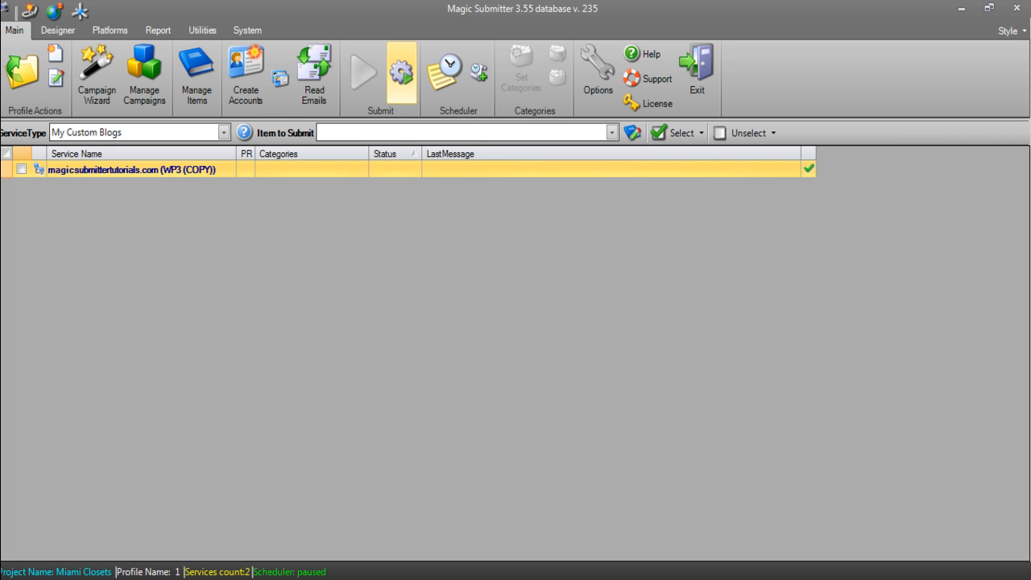
pyautogui.click(22, 169)
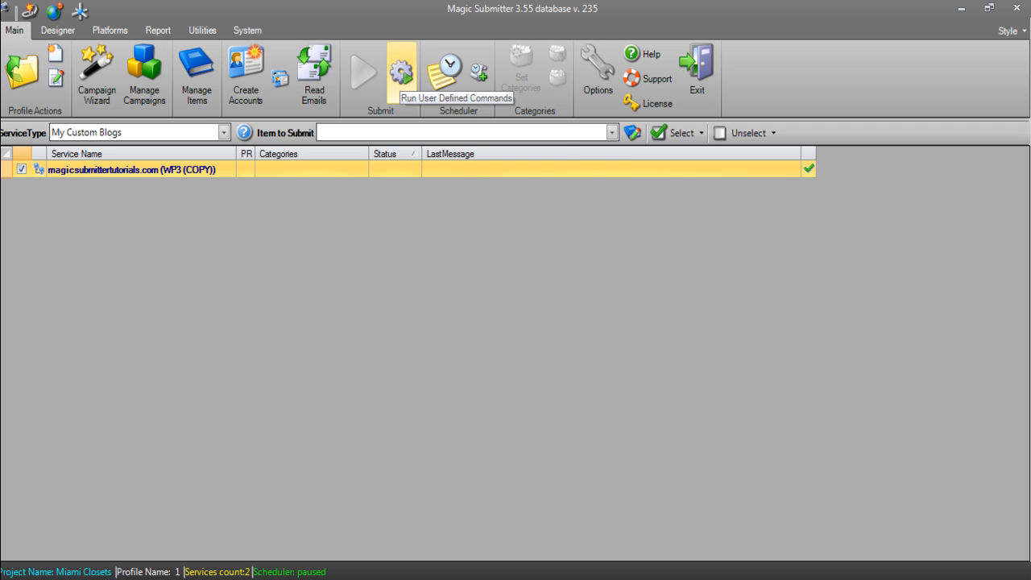
pyautogui.click(401, 72)
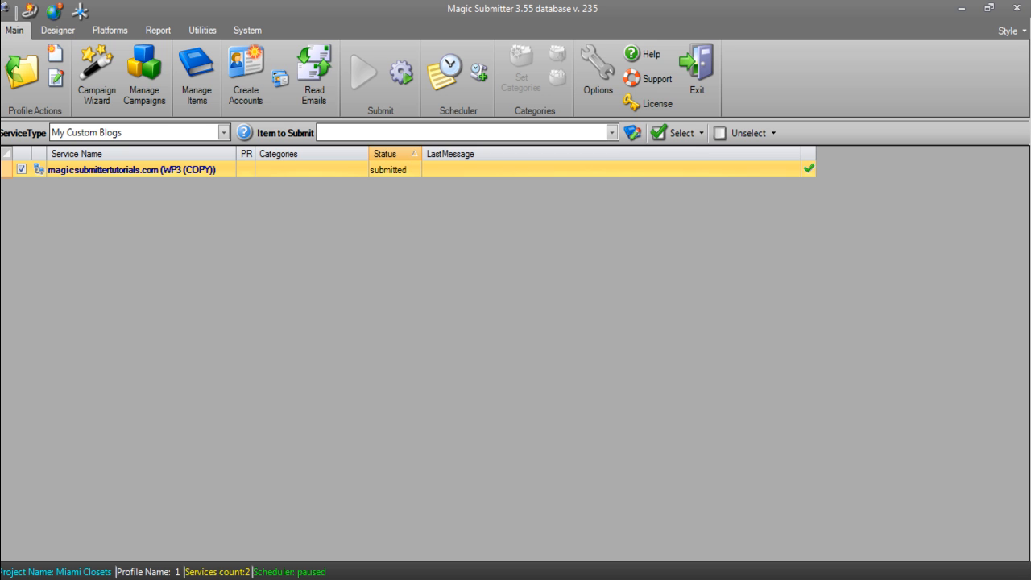
pyautogui.click(318, 169)
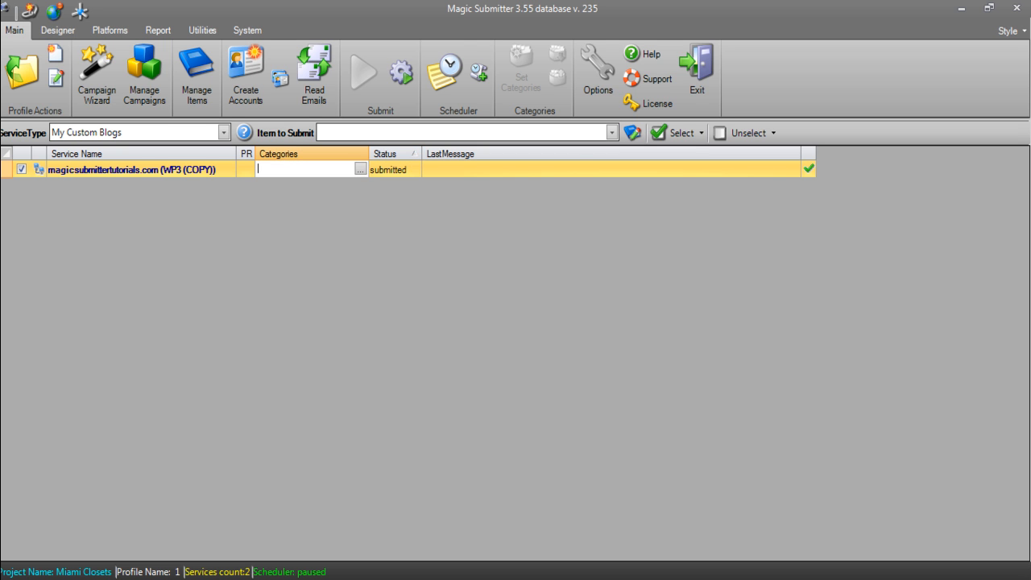
pyautogui.click(360, 169)
pyautogui.click(382, 129)
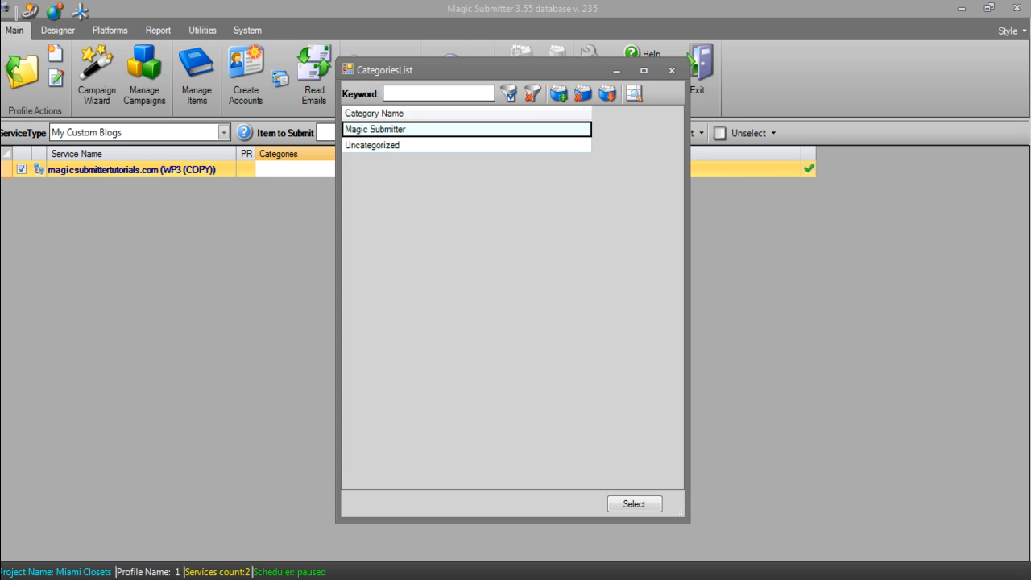
pyautogui.click(382, 146)
pyautogui.click(383, 130)
pyautogui.click(382, 146)
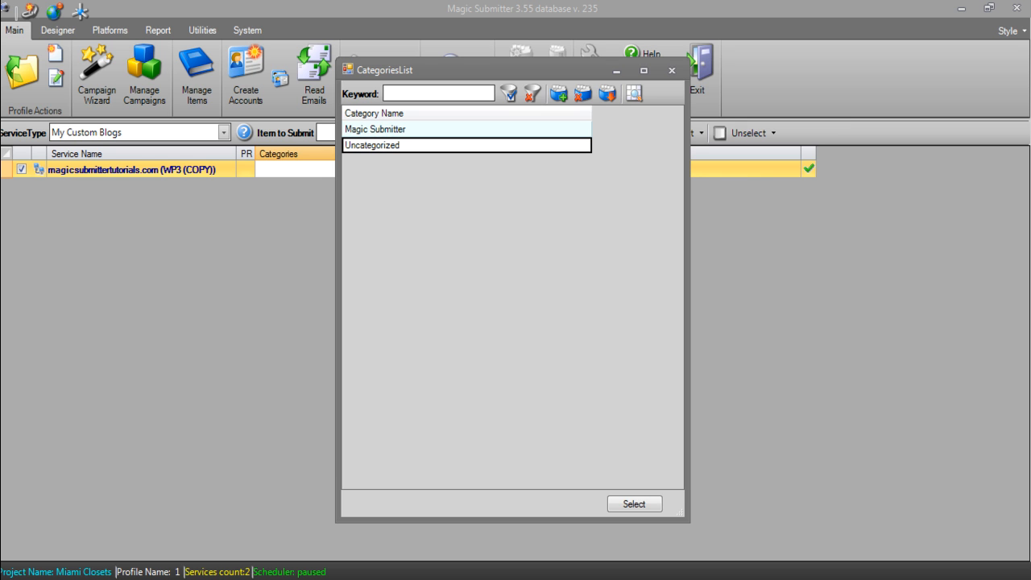
pyautogui.click(671, 70)
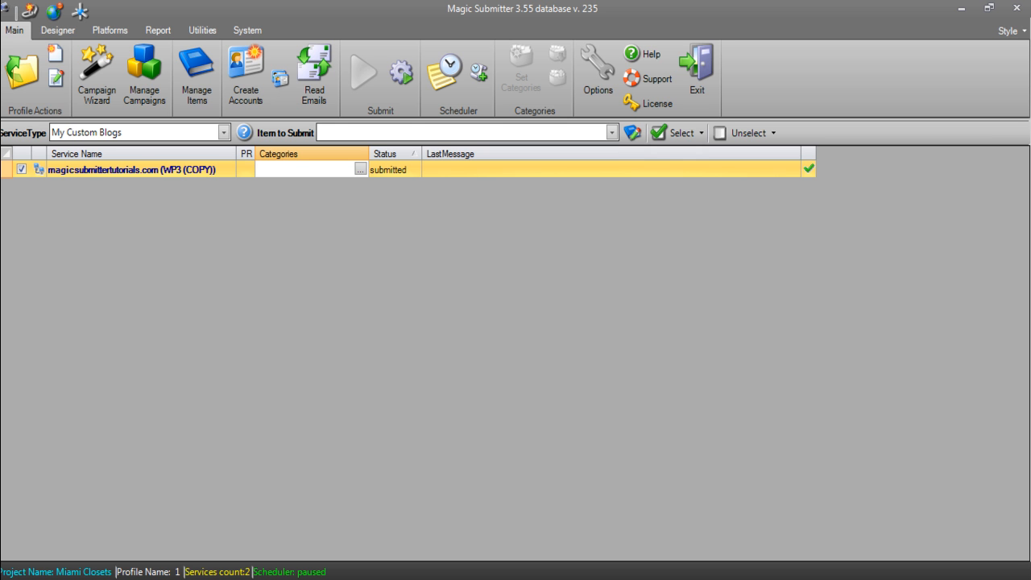
# - Edit Miami Closets' profile 1, replacing its spintax login with the blog's admin username
pyautogui.click(23, 73)
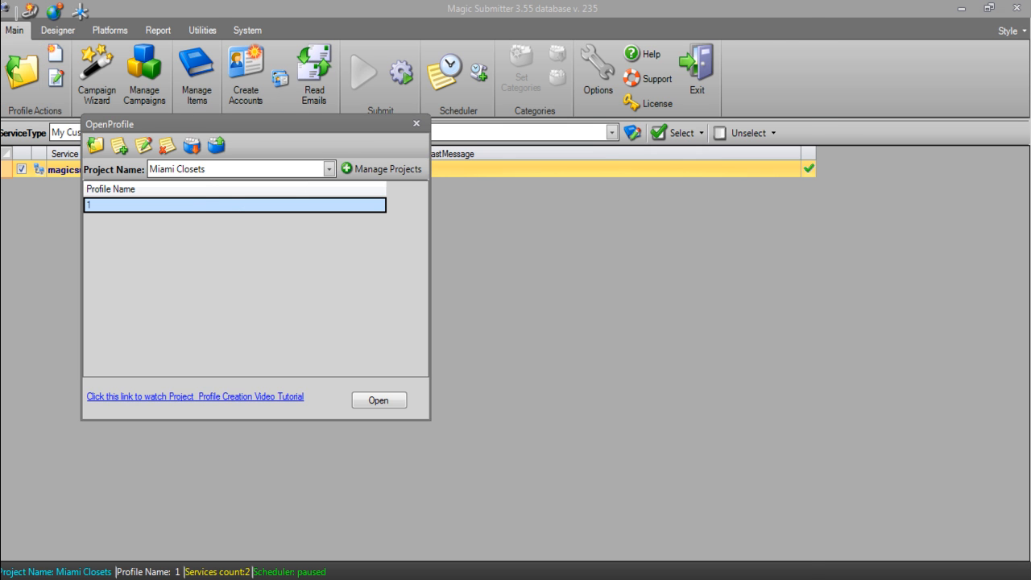
pyautogui.click(144, 146)
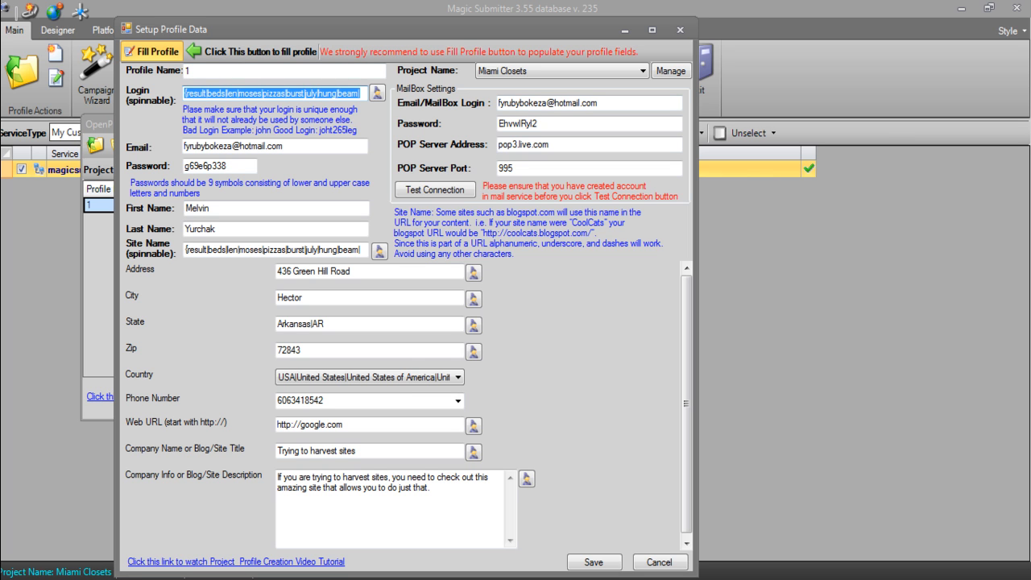
pyautogui.moveTo(232, 166); pyautogui.dragTo(185, 166)
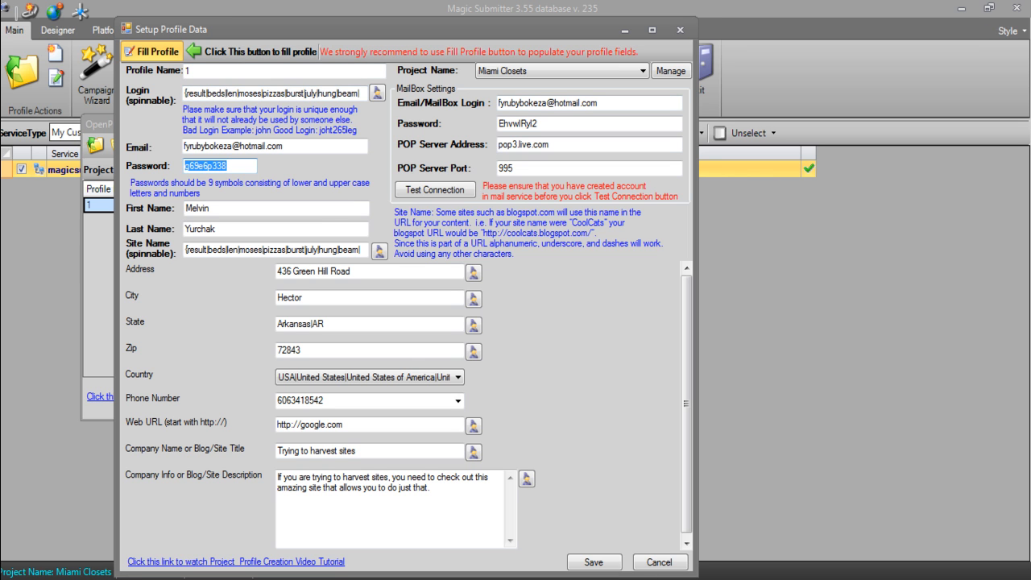
pyautogui.moveTo(186, 93); pyautogui.dragTo(372, 95)
pyautogui.press('Delete')
pyautogui.press('Delete')
pyautogui.press('Delete')
pyautogui.press('Delete')
pyautogui.press('Delete')
pyautogui.press('Delete')
pyautogui.press('Delete')
pyautogui.press('Delete')
pyautogui.press('Delete')
pyautogui.press('Delete')
pyautogui.press('Delete')
pyautogui.press('Delete')
pyautogui.press('Delete')
pyautogui.press('Delete')
pyautogui.press('Delete')
pyautogui.press('Delete')
pyautogui.press('Delete')
pyautogui.press('Delete')
pyautogui.press('Delete')
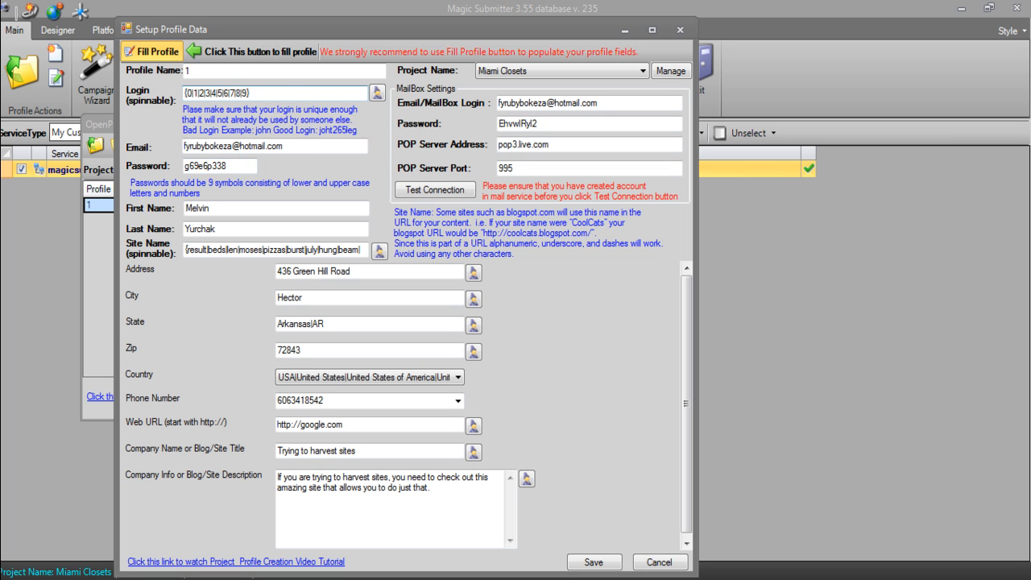
pyautogui.press('Delete')
pyautogui.press('Delete')
pyautogui.press('Delete')
pyautogui.write('admin')
# - Tidy the login, replace the generated password with the blog's admin password, save, and close the profile list
pyautogui.press('Home')
pyautogui.press('Delete')
pyautogui.doubleClick(211, 166)
pyautogui.write('admin')
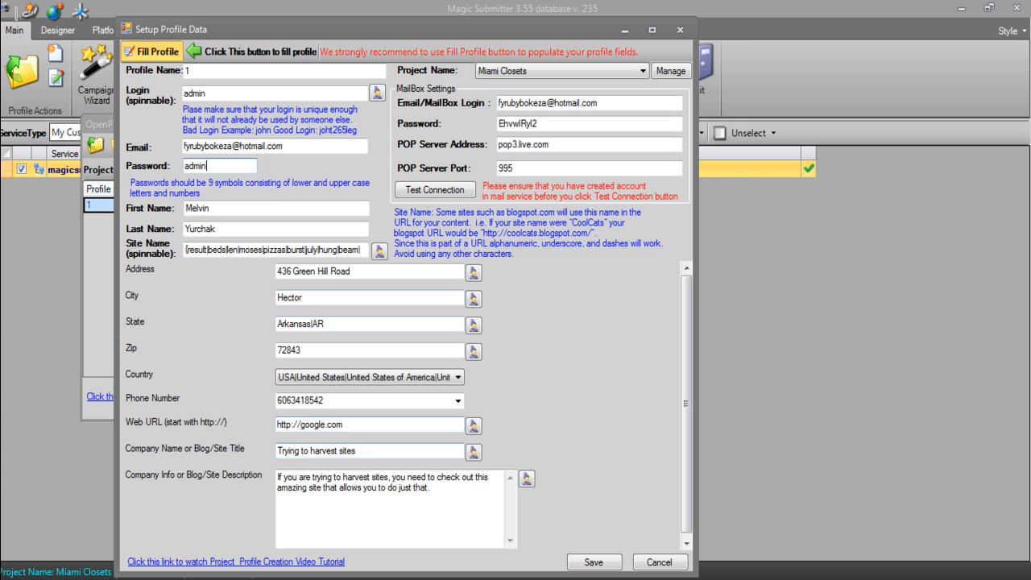
pyautogui.click(593, 562)
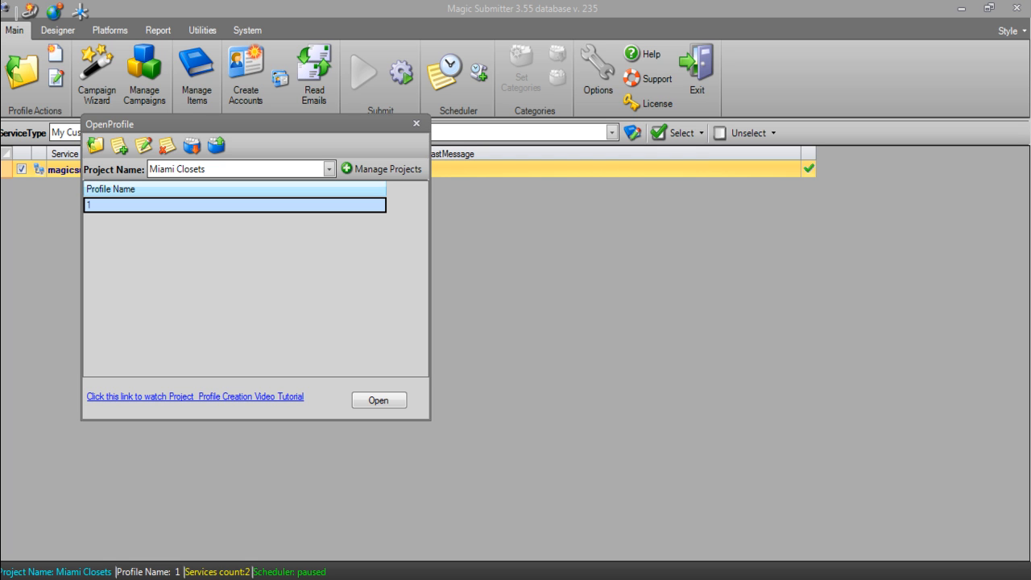
pyautogui.click(416, 123)
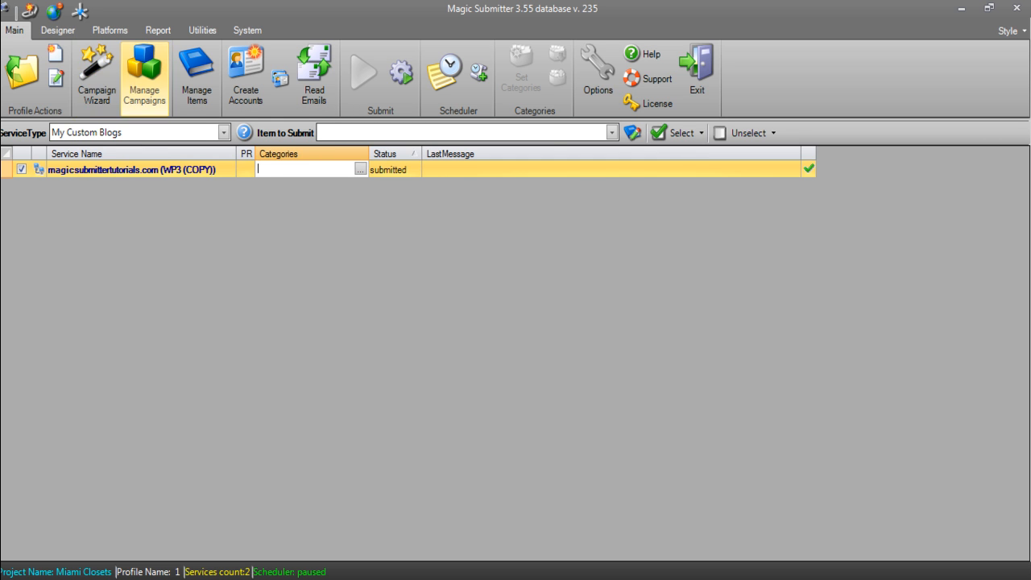
# - Start a new Miami Closets campaign with My Custom Blogs linked to Money Site, auto-arranged
pyautogui.click(145, 76)
pyautogui.click(326, 150)
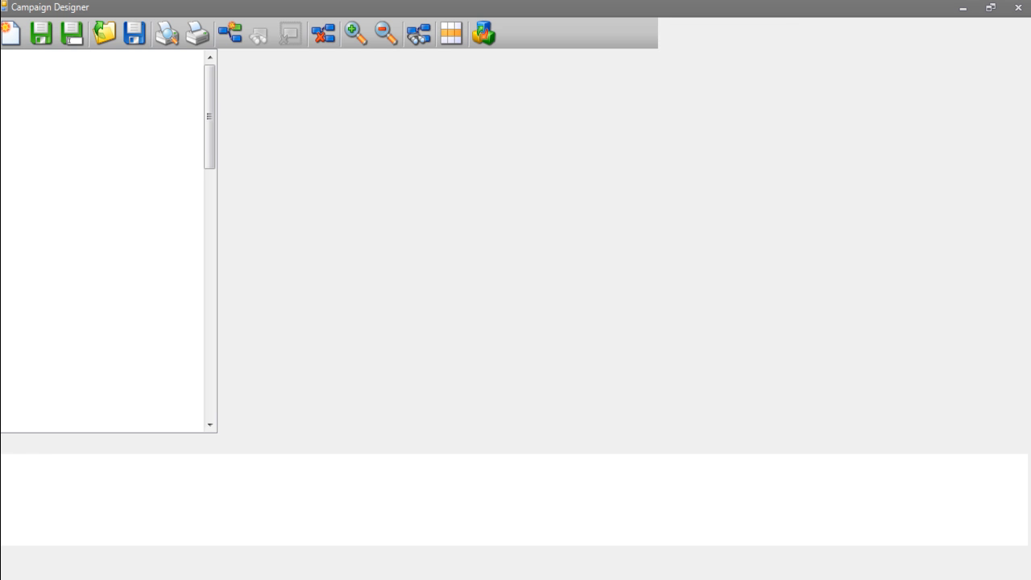
pyautogui.moveTo(209, 90); pyautogui.dragTo(210, 392)
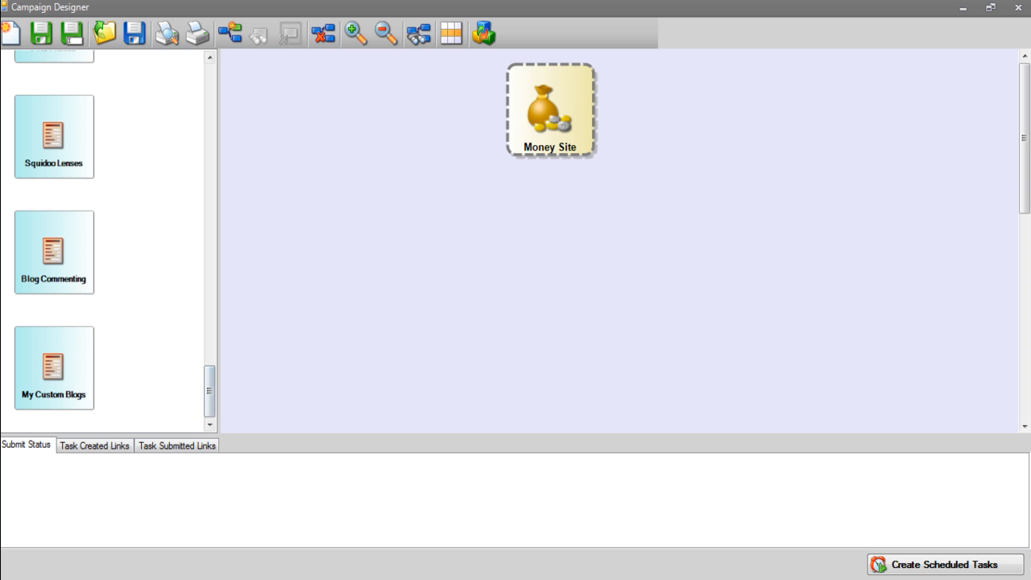
pyautogui.click(54, 368)
pyautogui.moveTo(54, 368)
pyautogui.mouseDown()
pyautogui.moveTo(598, 292)
pyautogui.moveTo(551, 120)
pyautogui.moveTo(551, 135)
pyautogui.mouseUp()
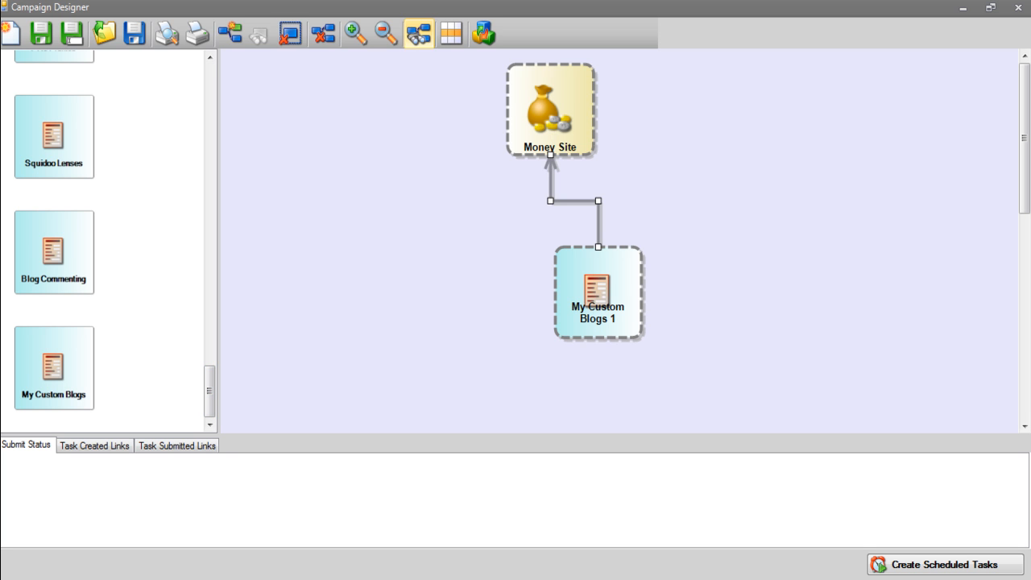
pyautogui.click(419, 34)
pyautogui.click(385, 34)
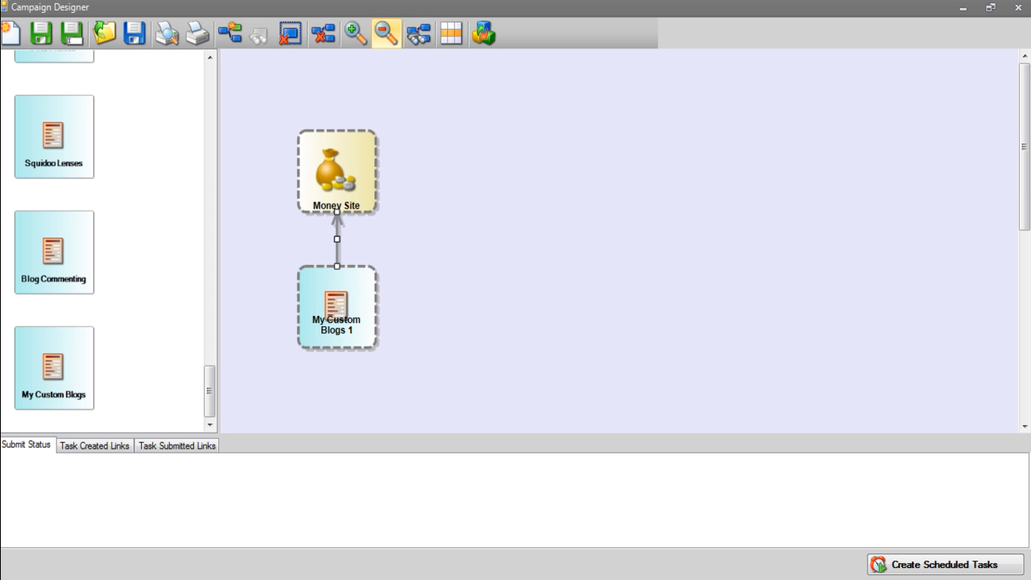
pyautogui.click(386, 34)
pyautogui.click(386, 34)
# - Add Bookmarking Services and Submit RSS steps feeding My Custom Blogs 1, in a tree layout
pyautogui.moveTo(210, 391); pyautogui.dragTo(209, 93)
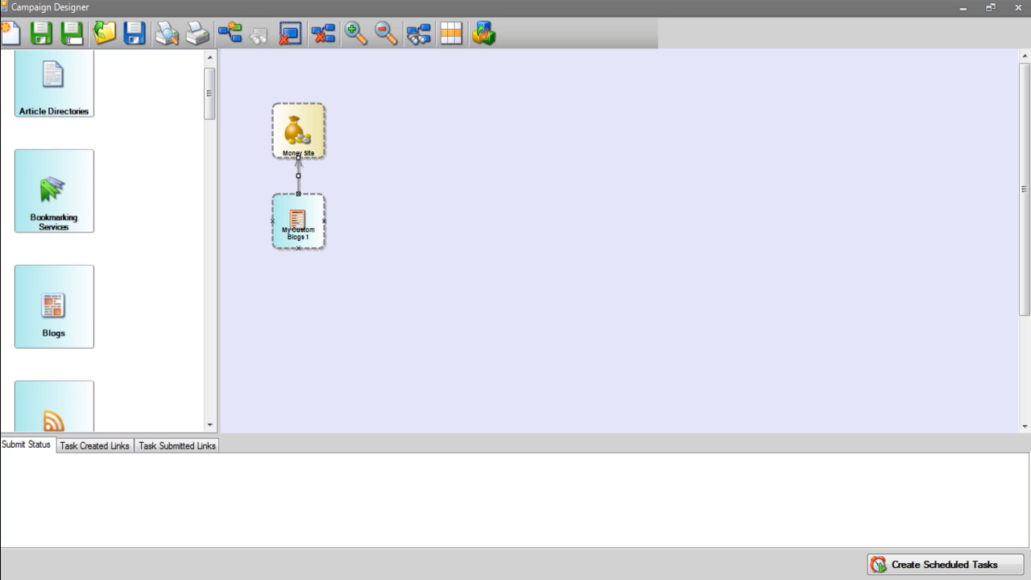
pyautogui.click(54, 191)
pyautogui.moveTo(54, 191); pyautogui.dragTo(318, 241)
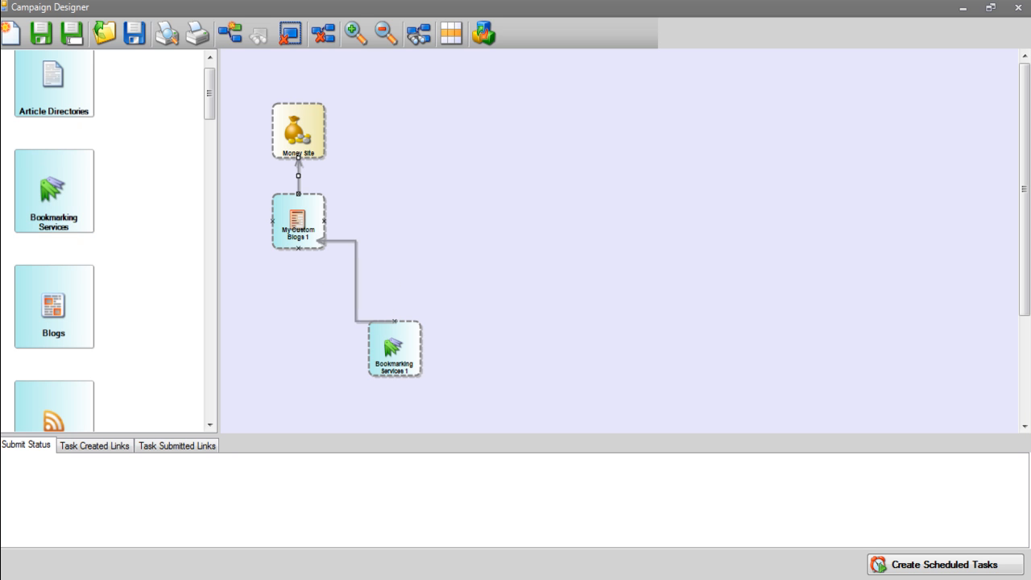
pyautogui.moveTo(54, 410); pyautogui.dragTo(298, 221)
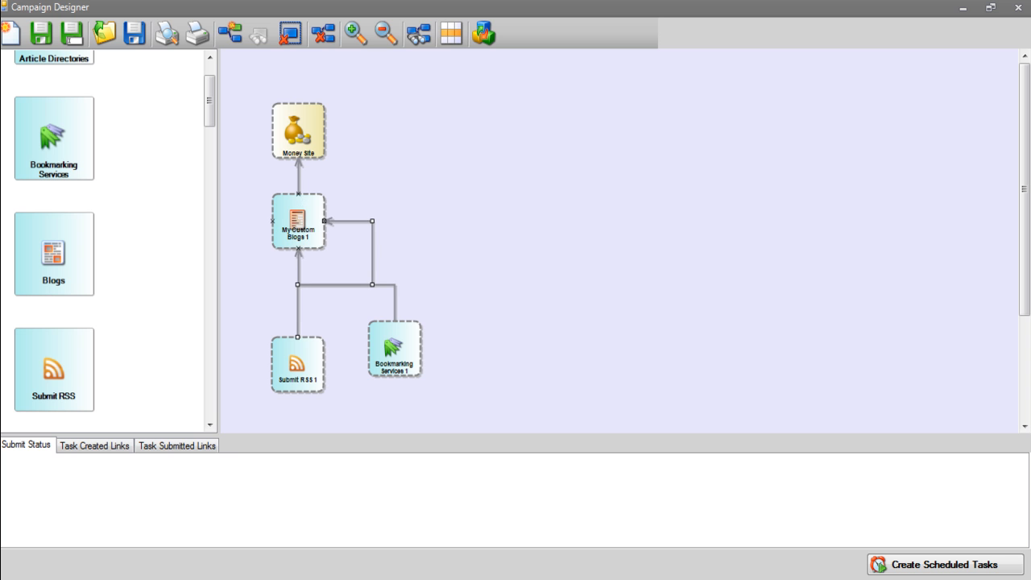
pyautogui.click(419, 34)
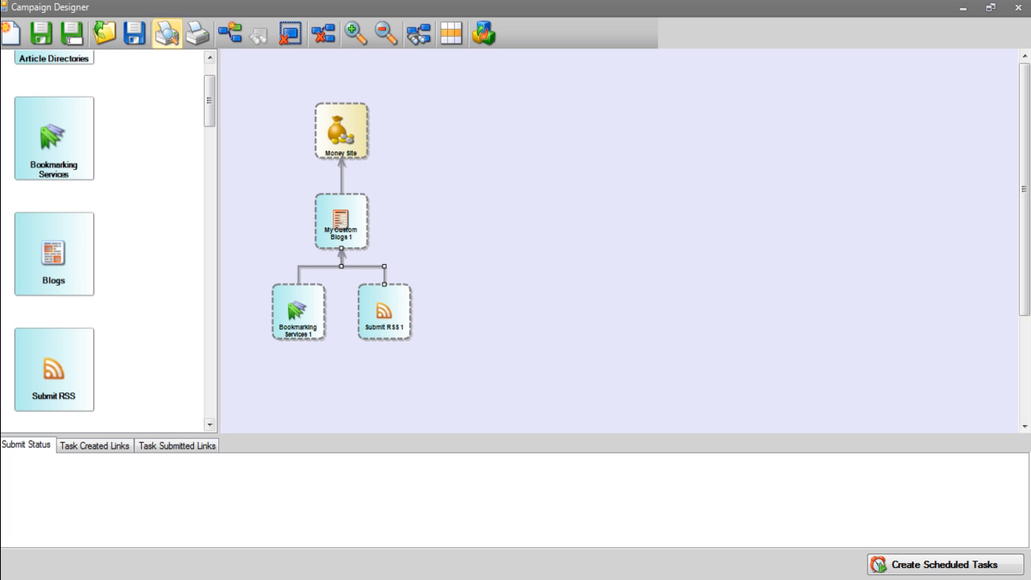
# - Save the flowchart as template 'my custom blogs' and close the designer and Campaigns window
pyautogui.click(134, 34)
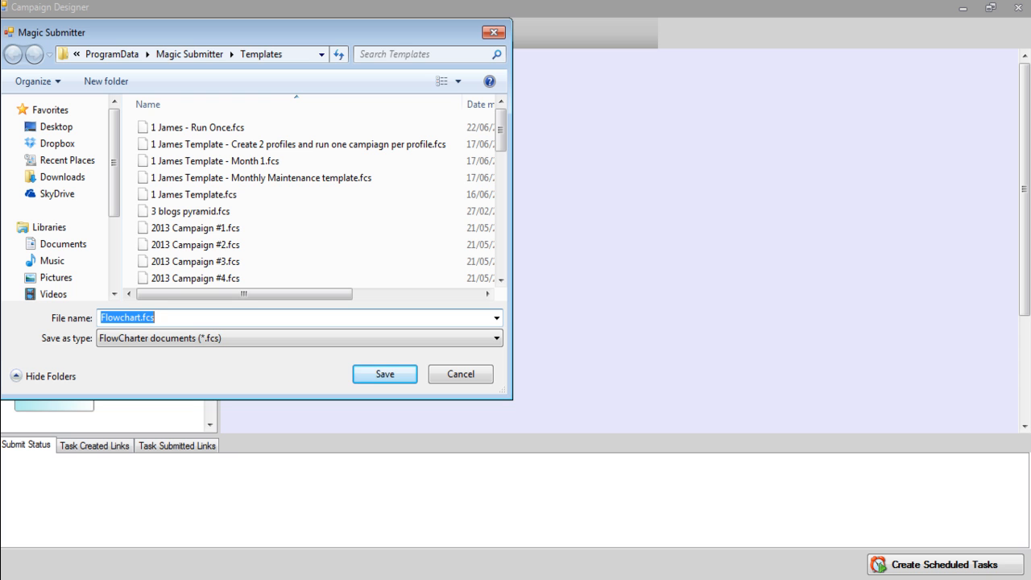
pyautogui.write('my cus')
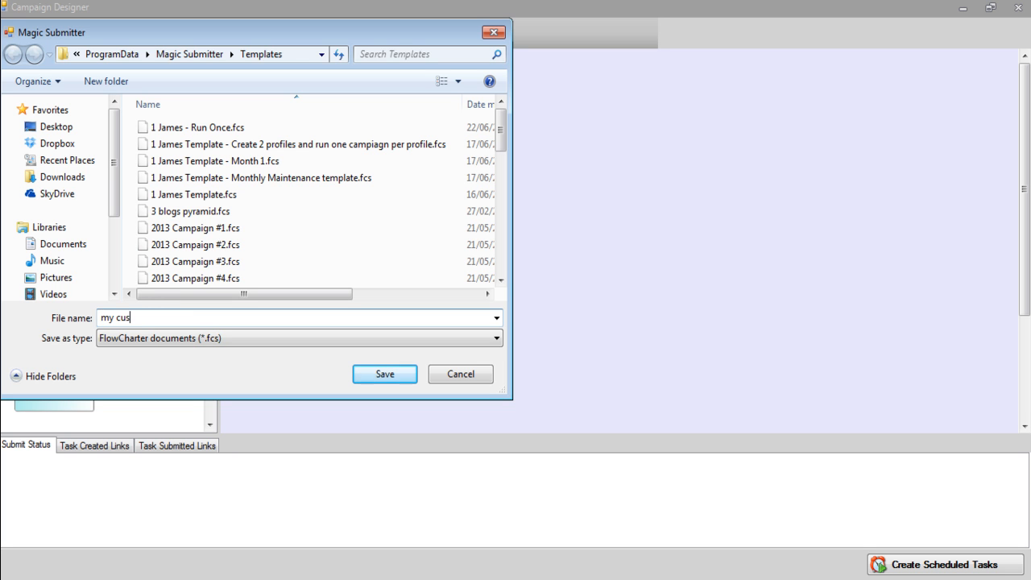
pyautogui.write('tom blogs')
pyautogui.press('Return')
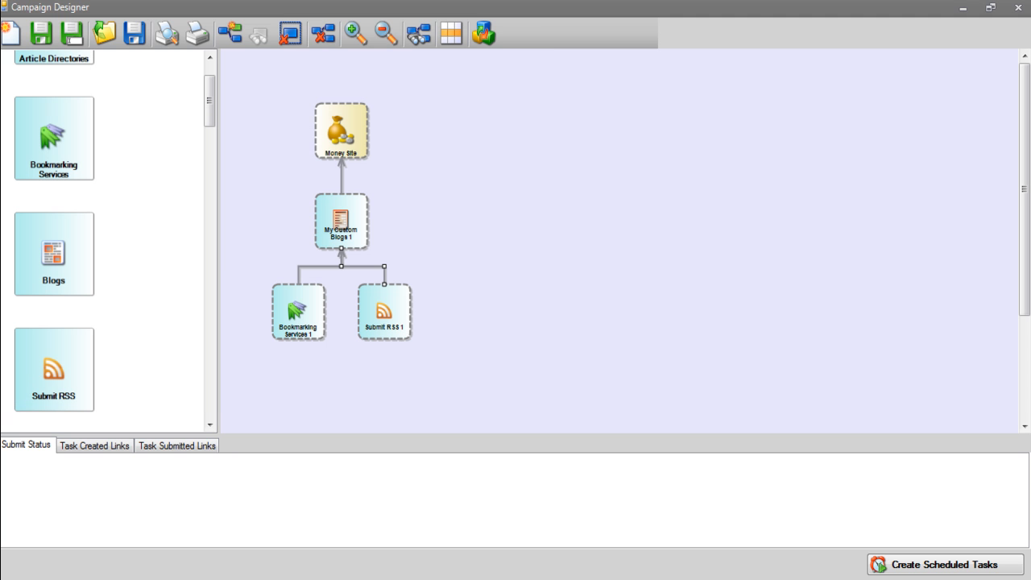
pyautogui.click(1018, 7)
pyautogui.click(564, 345)
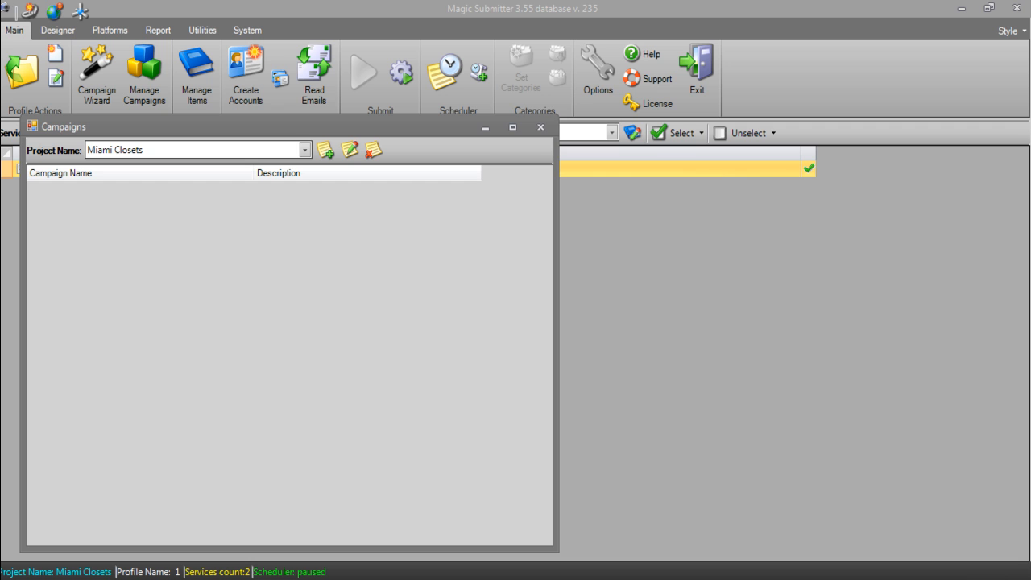
pyautogui.click(540, 126)
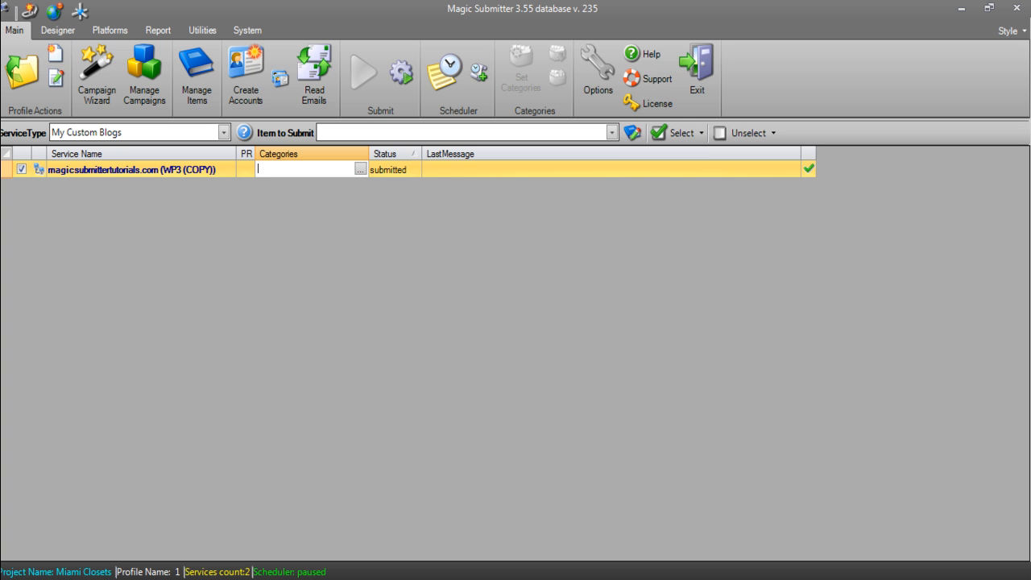
# - Tick WP3 (COPY) in the Platform Harvester sorted by type, then open Manage Platforms scrolled down
pyautogui.click(109, 30)
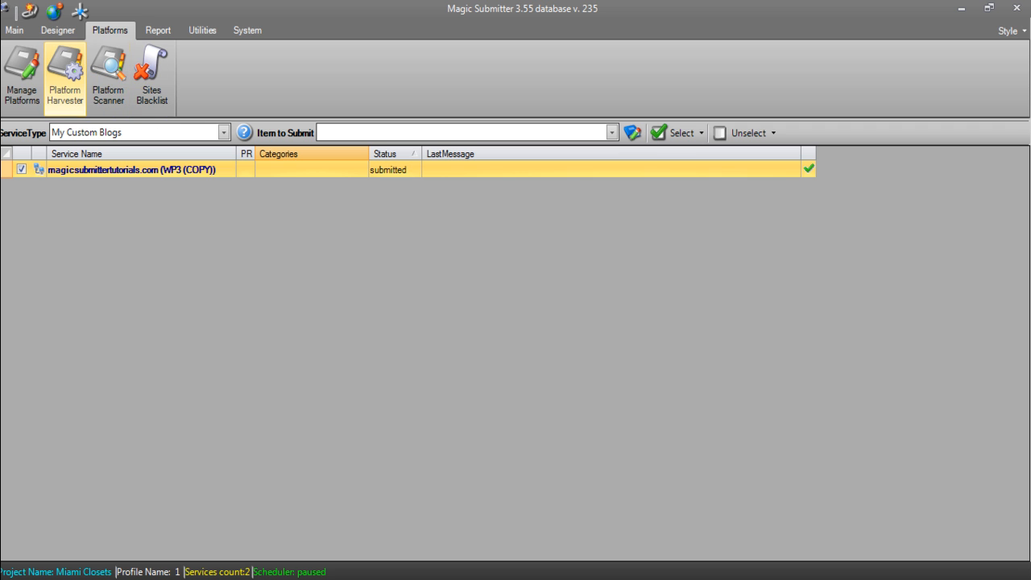
pyautogui.click(65, 77)
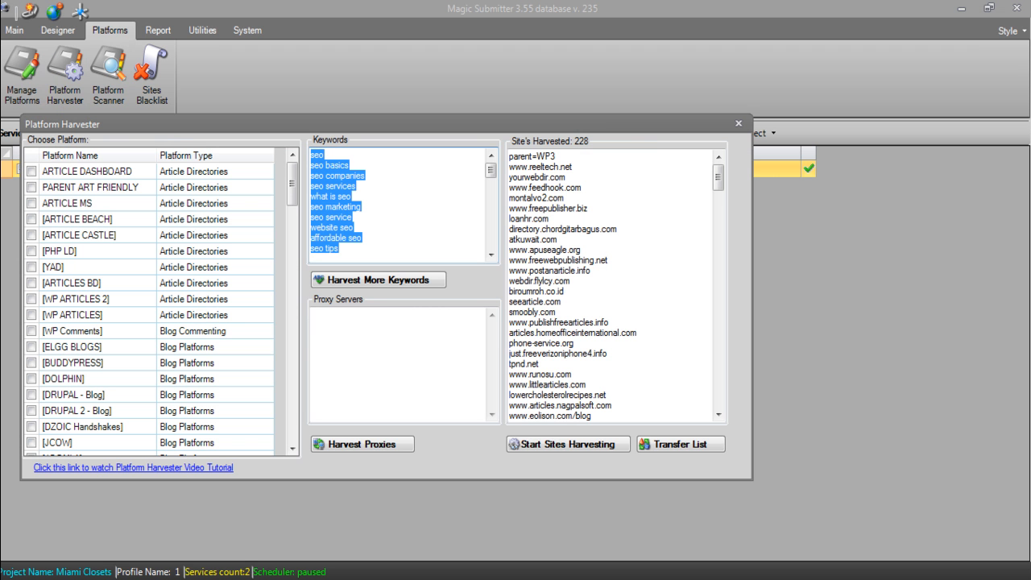
pyautogui.moveTo(293, 184); pyautogui.dragTo(292, 365)
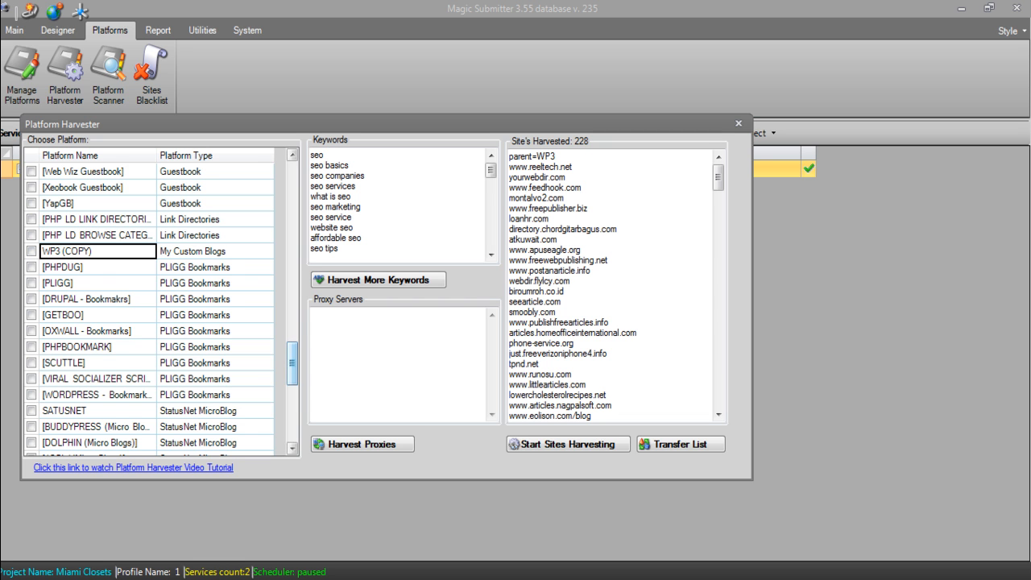
pyautogui.click(219, 155)
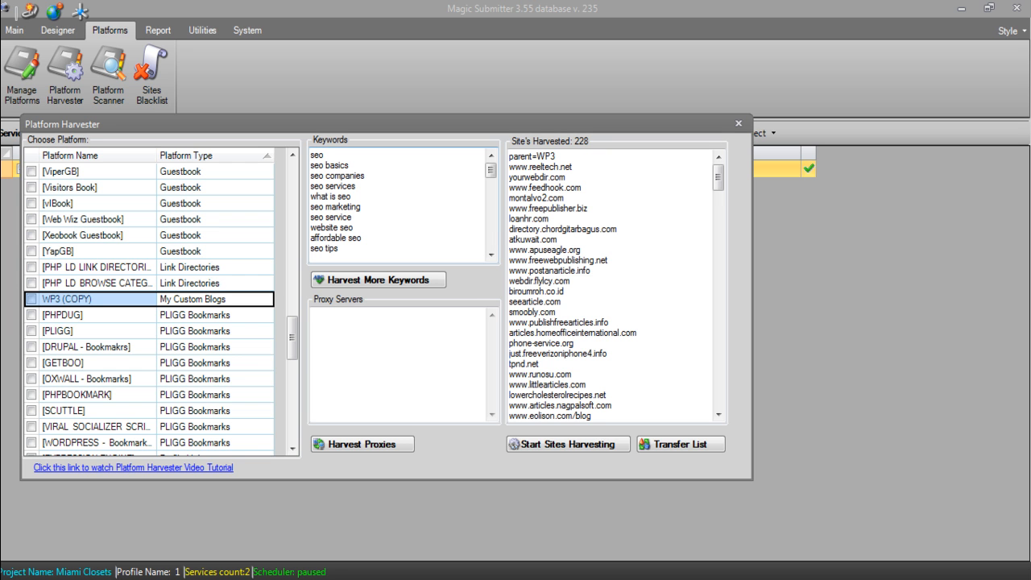
pyautogui.click(32, 299)
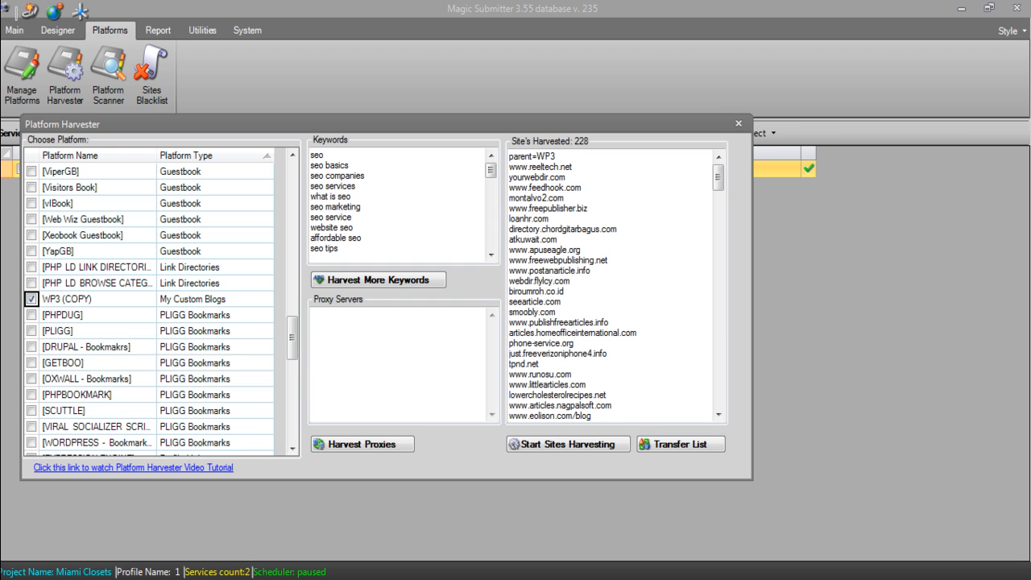
pyautogui.click(738, 123)
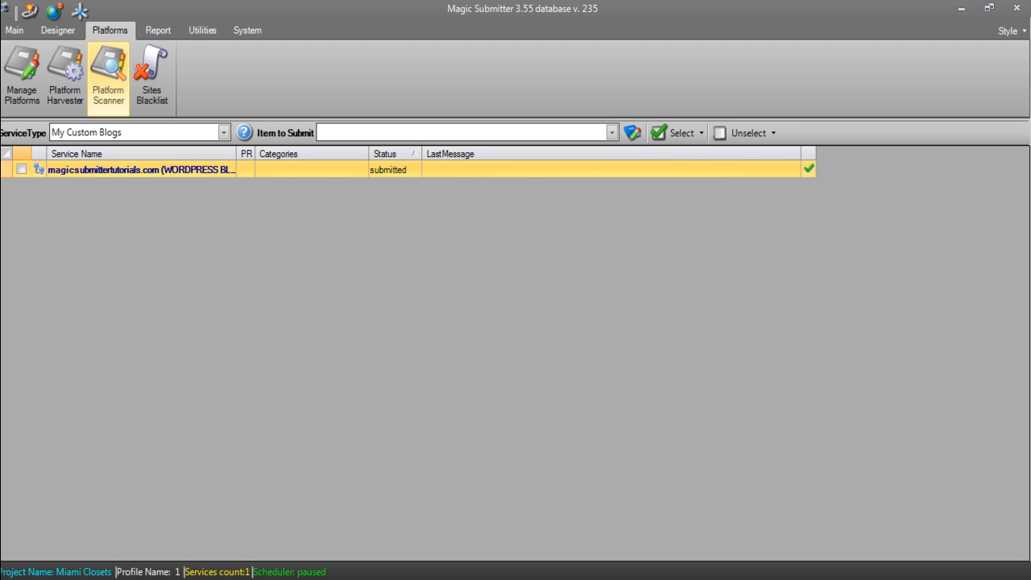
pyautogui.click(22, 76)
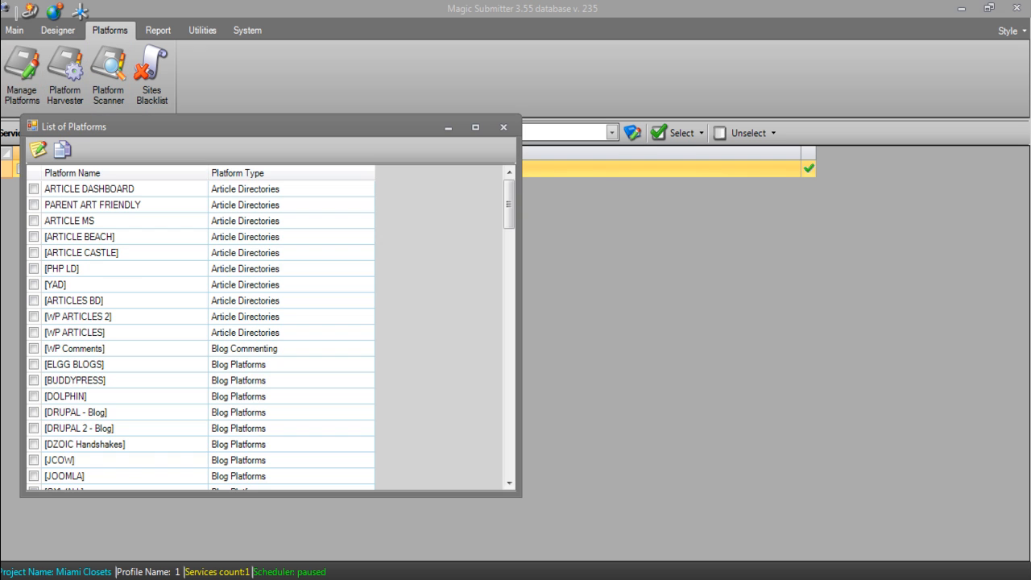
pyautogui.scroll(-20, 264, 330)
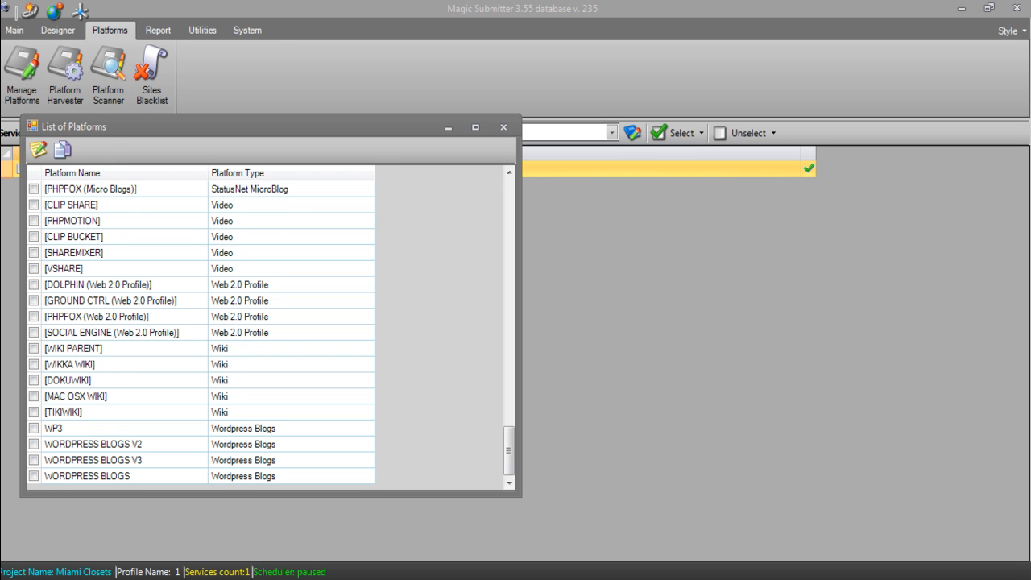